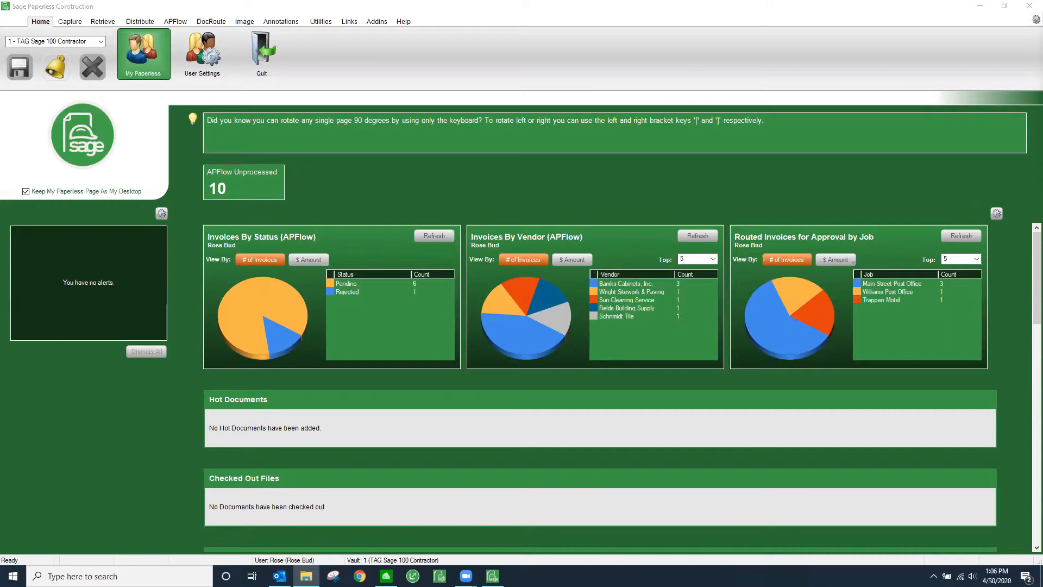
# - Push the Bamks Cabinets invoice file to the Public AP Queue in the APFlow Queue category and close the document
pyautogui.moveTo(763, 289); pyautogui.dragTo(201, 337)
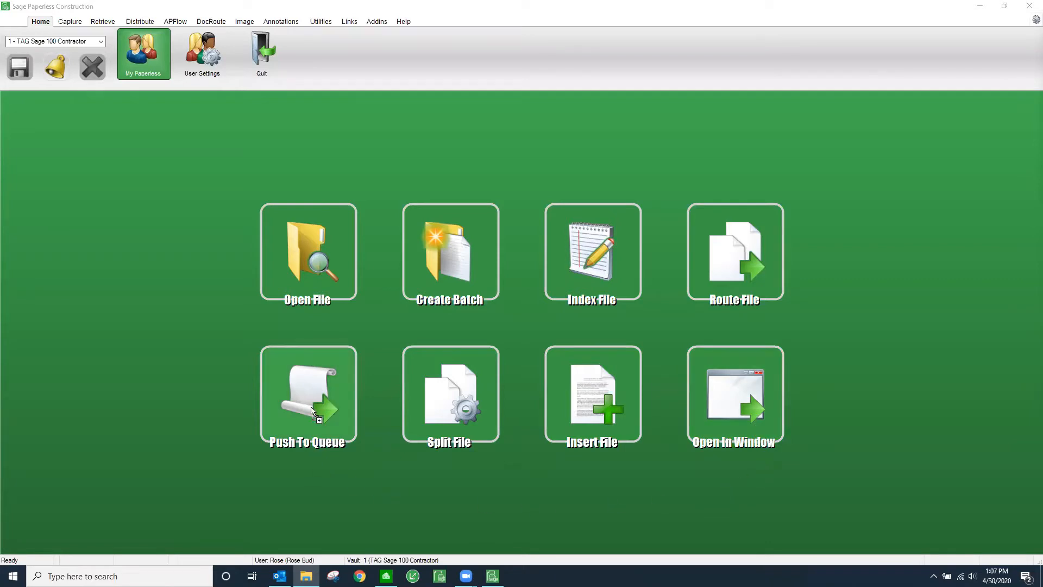
pyautogui.moveTo(311, 407); pyautogui.dragTo(311, 408)
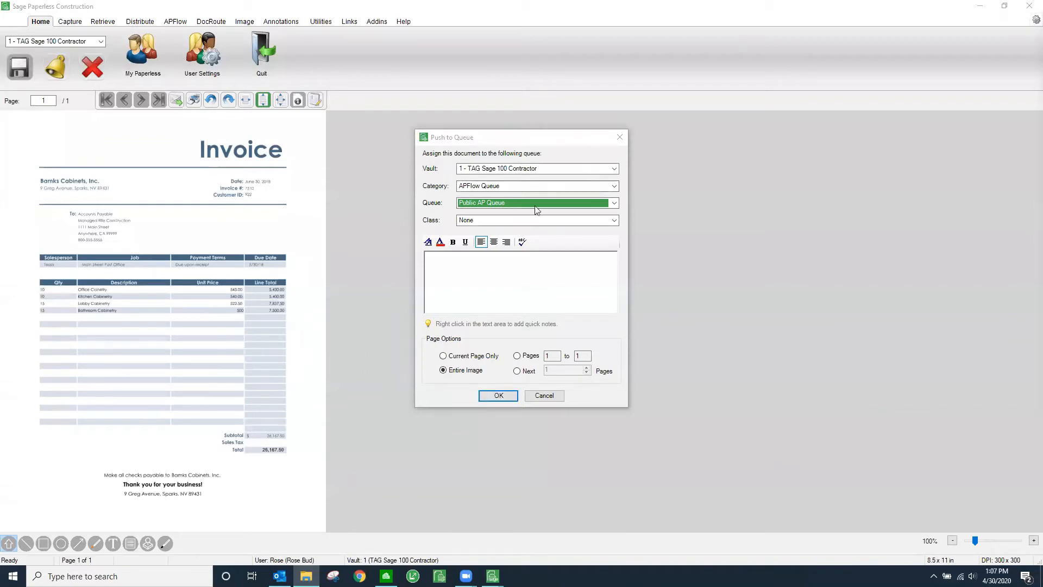
pyautogui.click(498, 396)
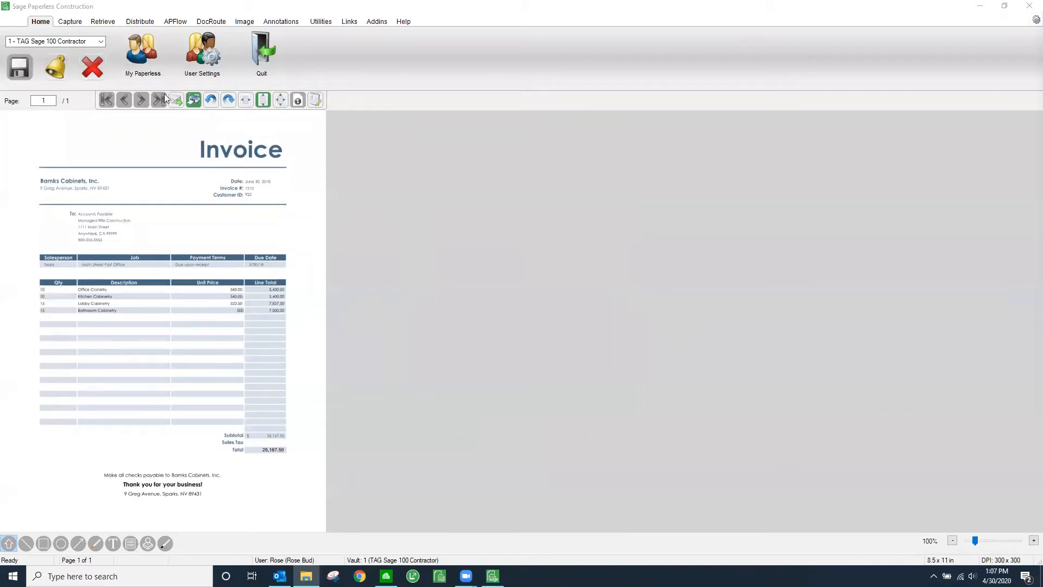
pyautogui.click(90, 67)
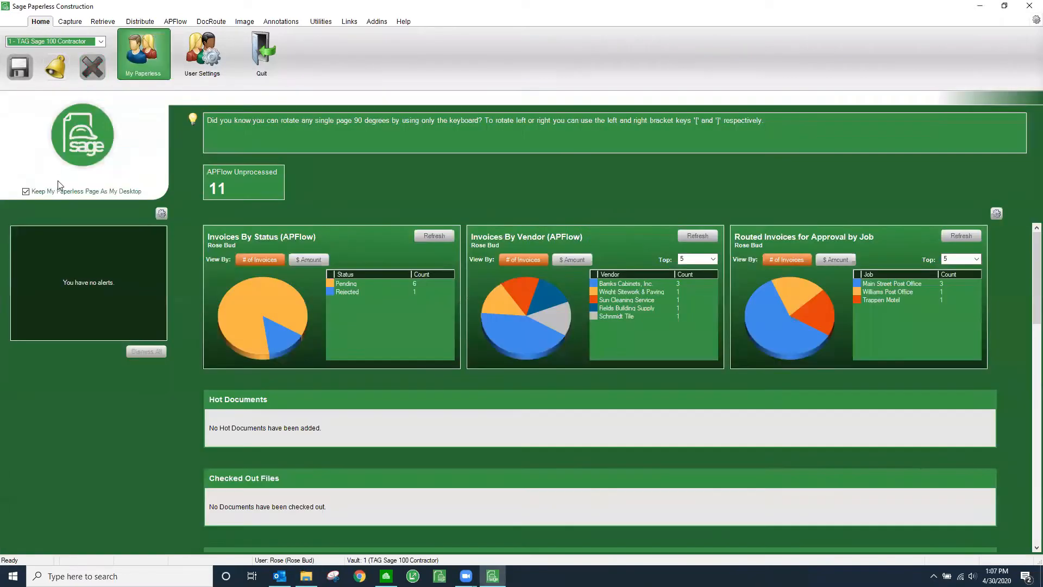
# - Open APFlow invoice entry, browse the Public AP Queue documents, and start a new invoice for Bamks.pdf, Doc ID 94
pyautogui.click(174, 22)
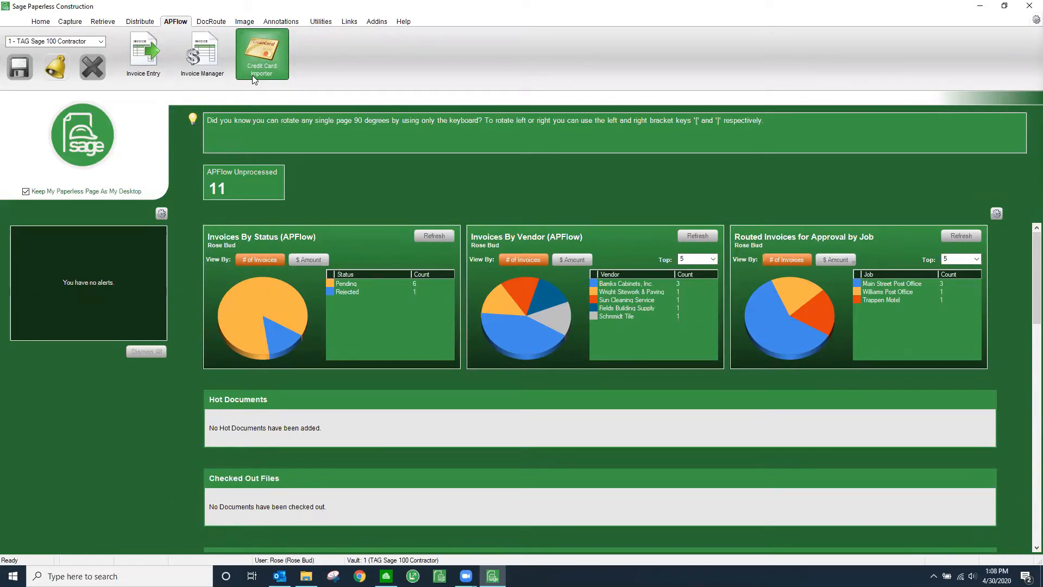
pyautogui.click(145, 62)
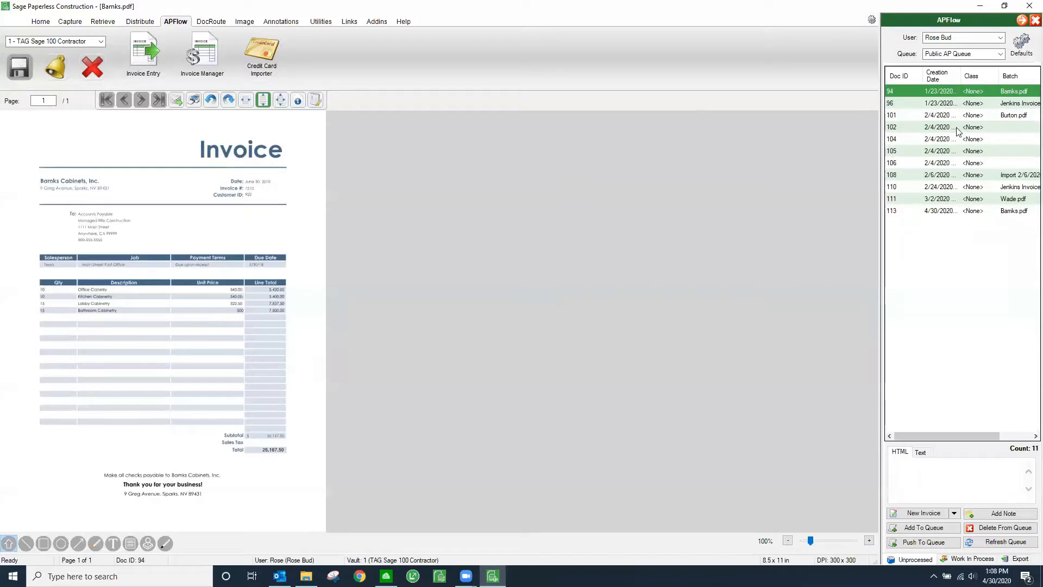
pyautogui.click(951, 108)
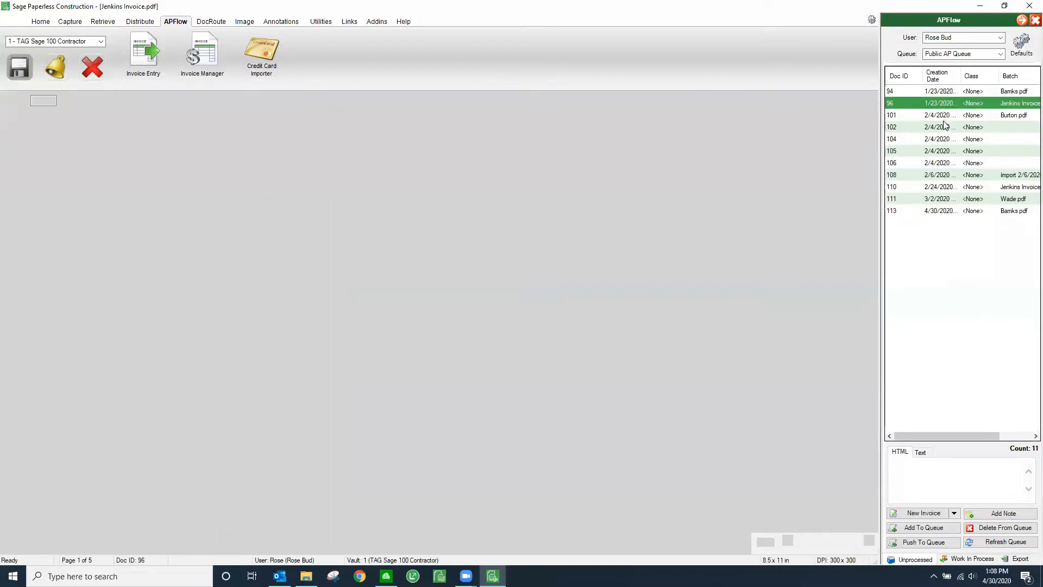
pyautogui.click(947, 116)
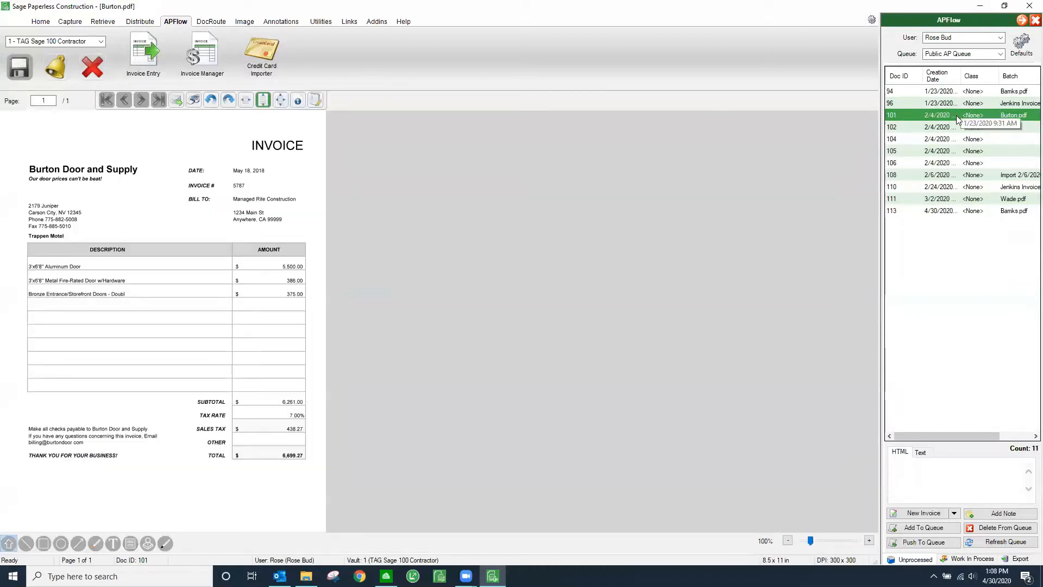
pyautogui.click(954, 95)
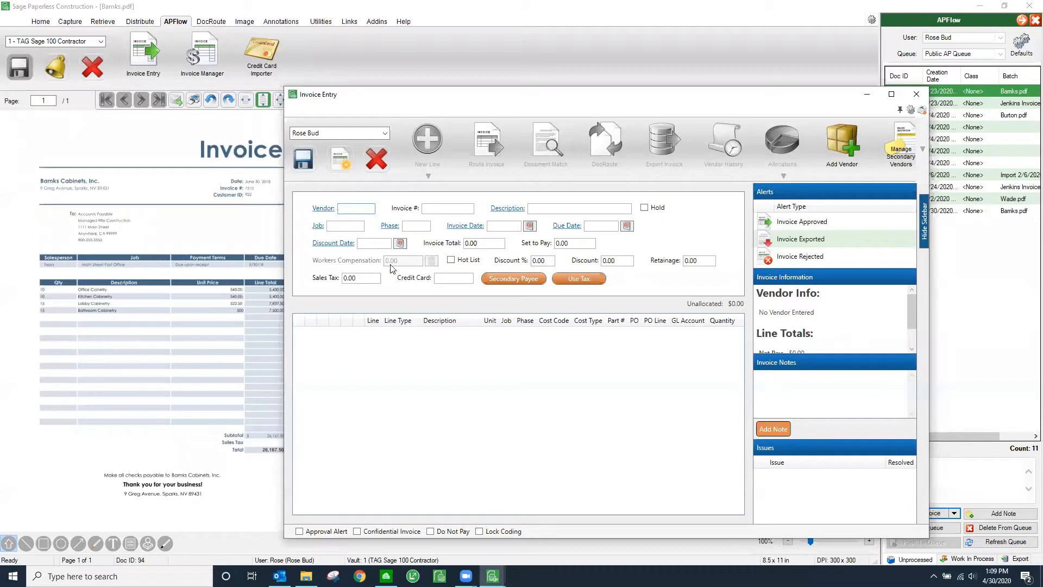
pyautogui.moveTo(456, 94); pyautogui.dragTo(509, 81)
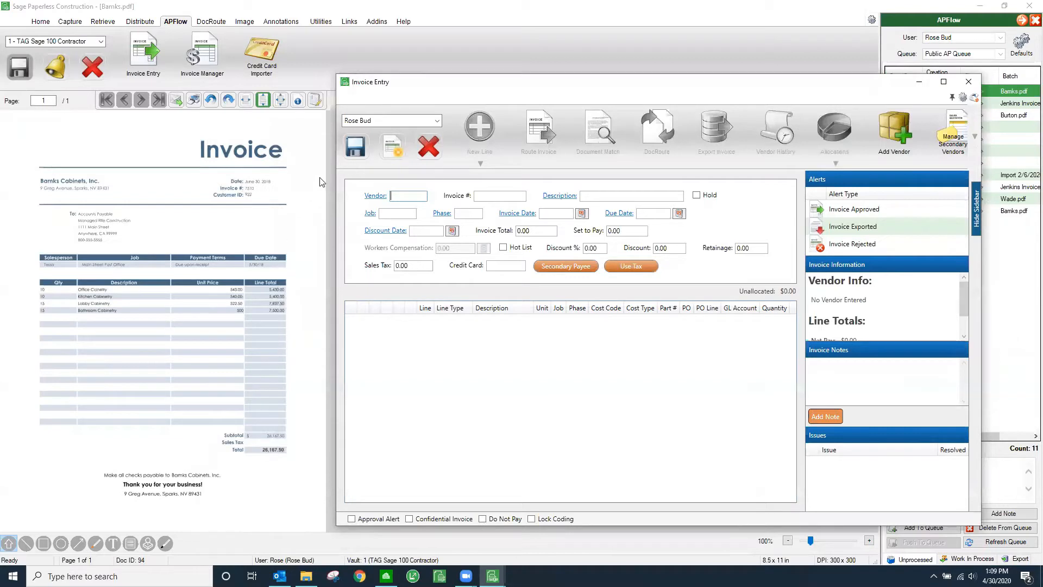
# - Try the page fit views on the invoice image, then rotate it right and back left
pyautogui.click(275, 102)
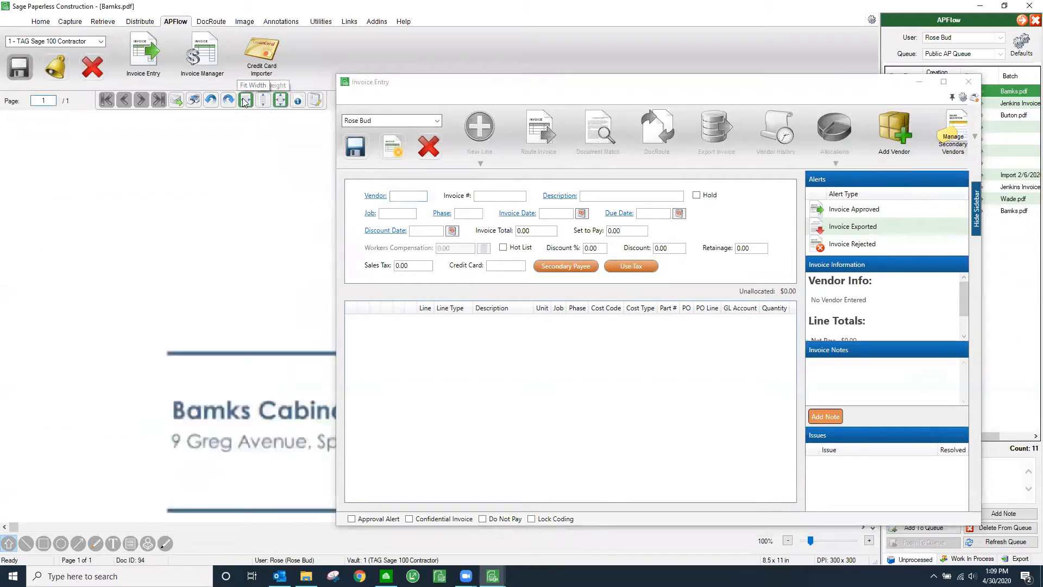
pyautogui.click(245, 102)
pyautogui.click(264, 101)
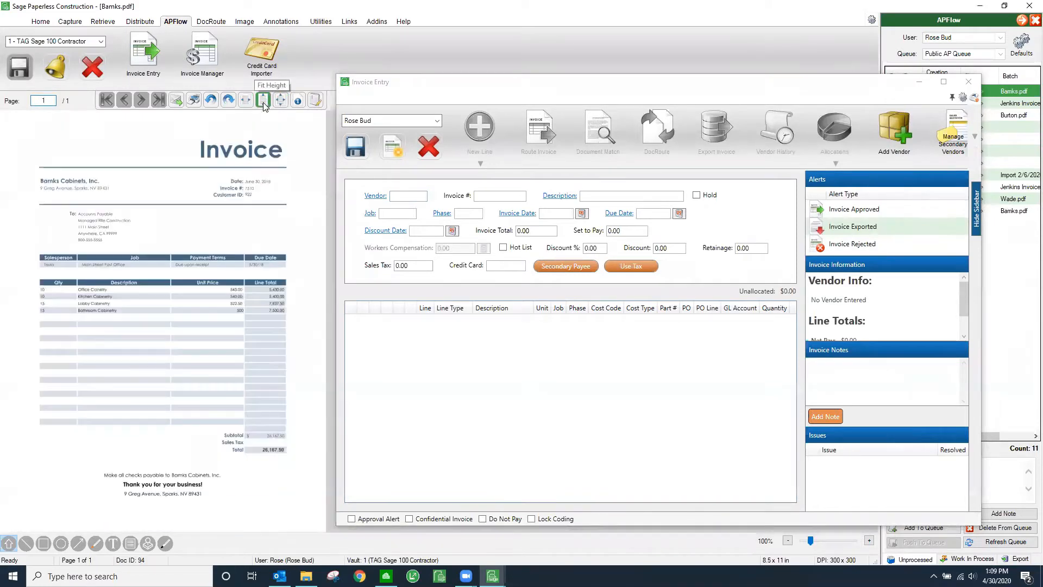
pyautogui.click(229, 101)
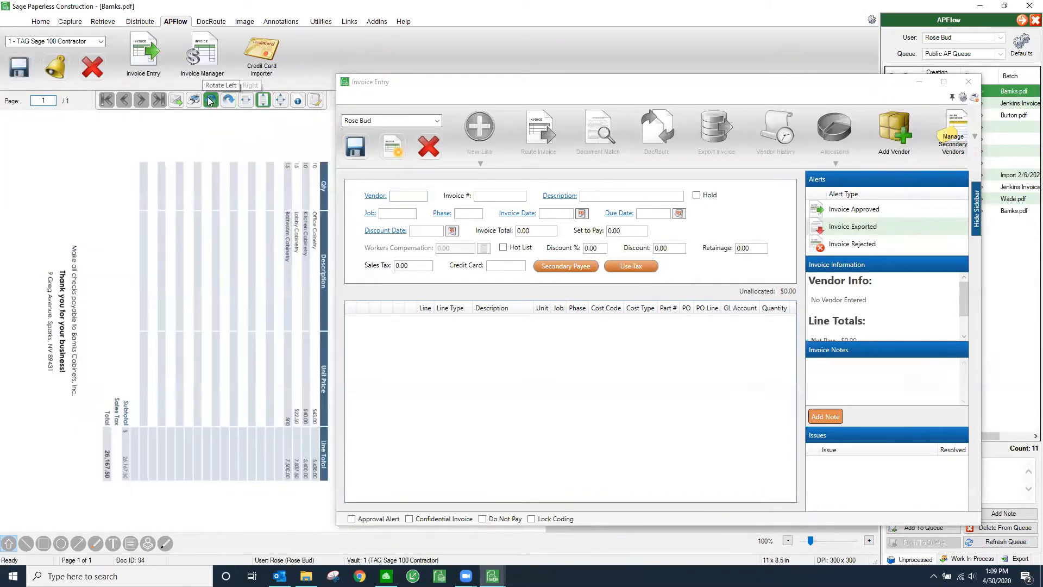
pyautogui.click(212, 101)
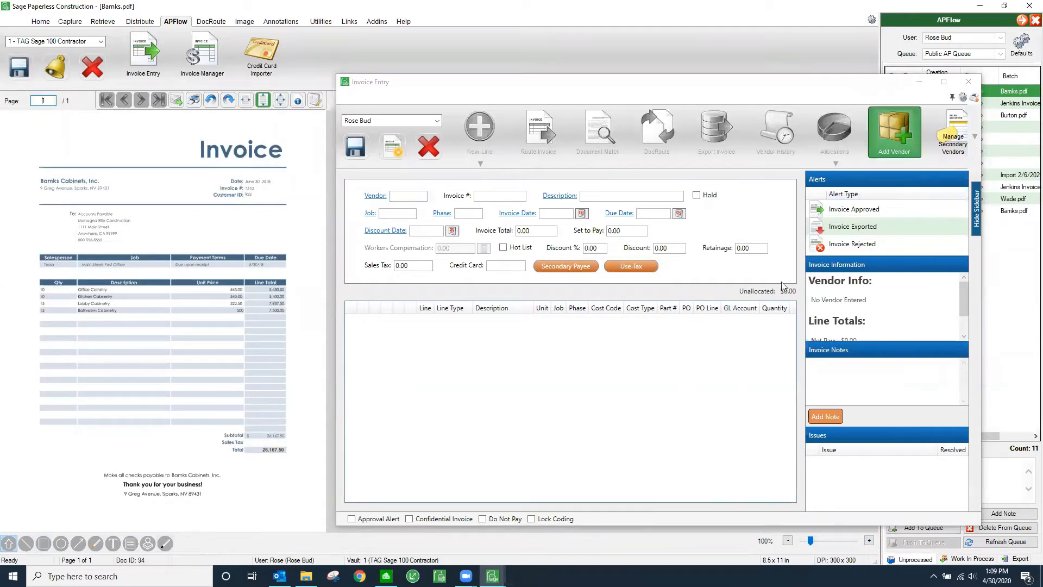
# - Minimize the invoice entry window and highlight the total amount on the Bamks invoice image
pyautogui.moveTo(811, 541)
pyautogui.mouseDown()
pyautogui.moveTo(835, 542)
pyautogui.moveTo(813, 542)
pyautogui.mouseUp()
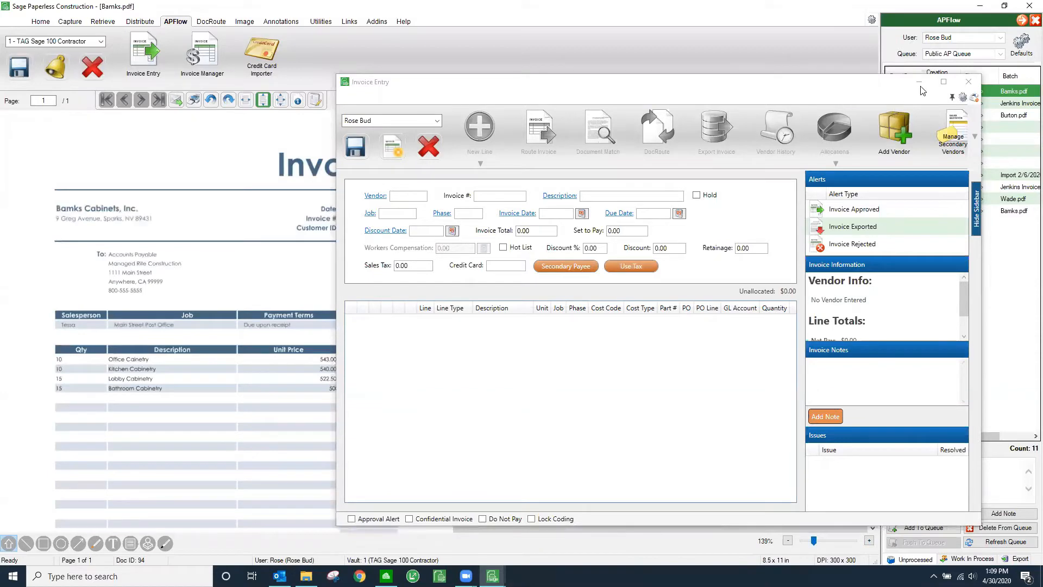
pyautogui.click(919, 83)
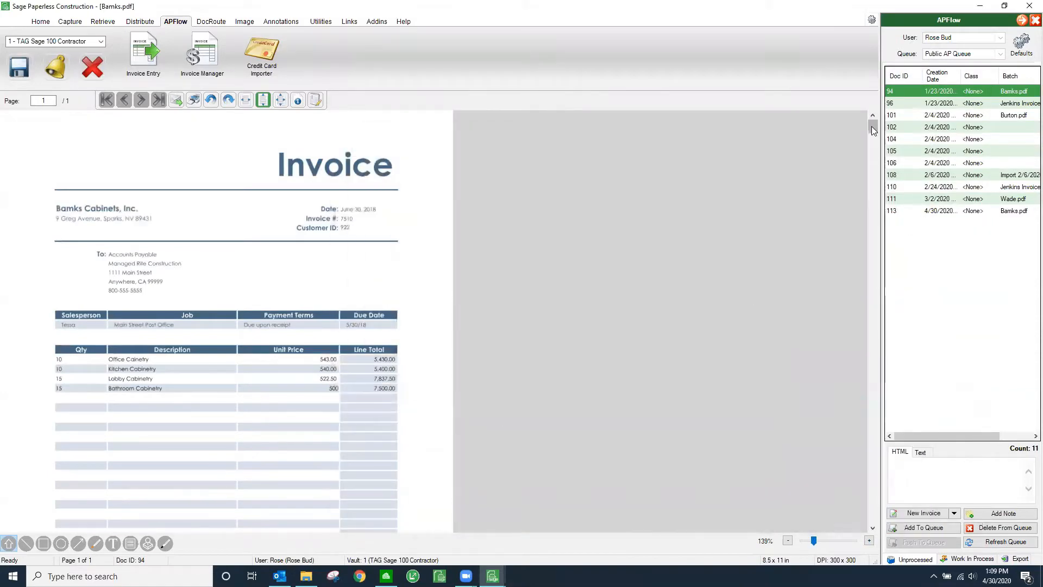
pyautogui.moveTo(873, 128); pyautogui.dragTo(858, 451)
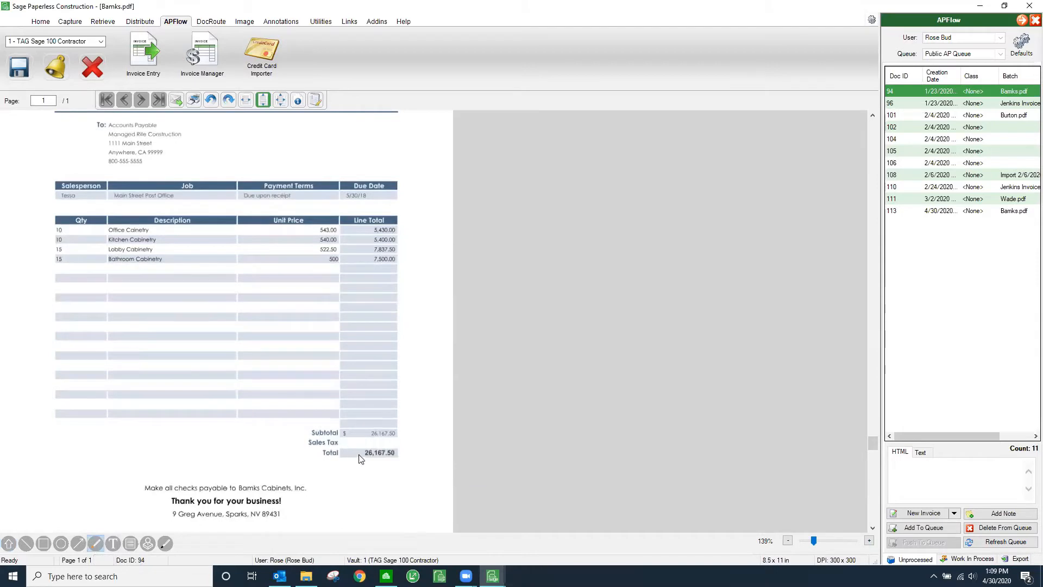
pyautogui.moveTo(352, 448); pyautogui.dragTo(406, 454)
pyautogui.click(403, 487)
# - Place an Approved stamp across the empty rows below the invoice's line items
pyautogui.click(147, 545)
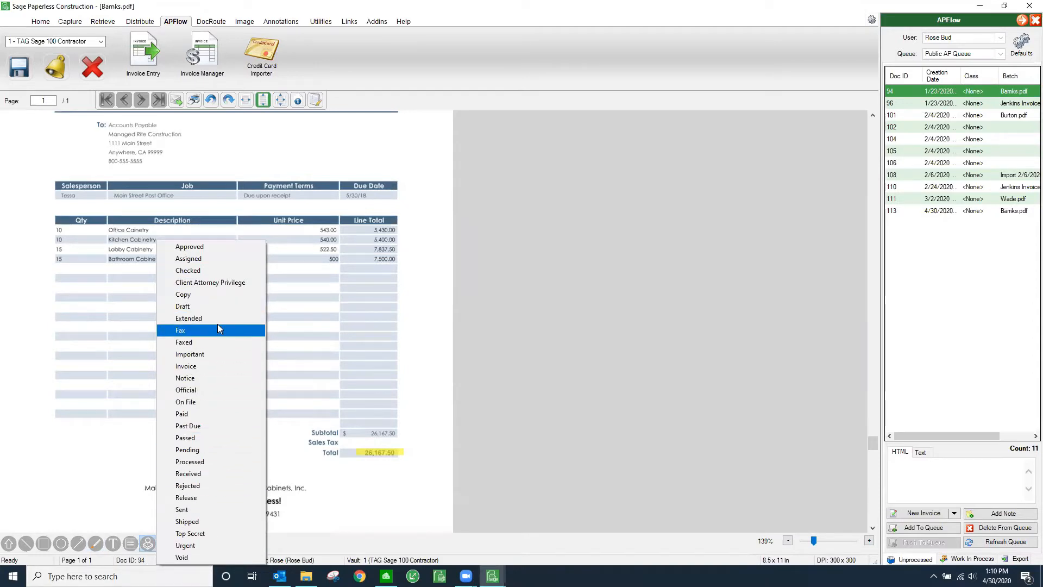
pyautogui.click(190, 248)
pyautogui.moveTo(65, 285); pyautogui.dragTo(248, 358)
# - Add a note annotation below the Approved stamp with the text "This has been review by the project manager"
pyautogui.click(132, 543)
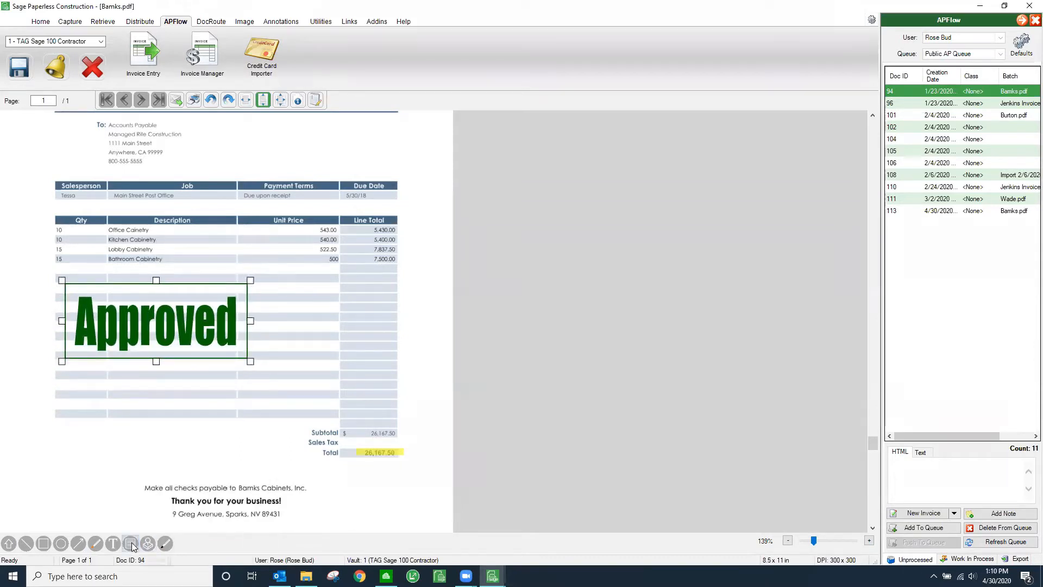
pyautogui.moveTo(89, 385)
pyautogui.mouseDown()
pyautogui.moveTo(212, 464)
pyautogui.moveTo(217, 492)
pyautogui.moveTo(182, 486)
pyautogui.moveTo(193, 477)
pyautogui.mouseUp()
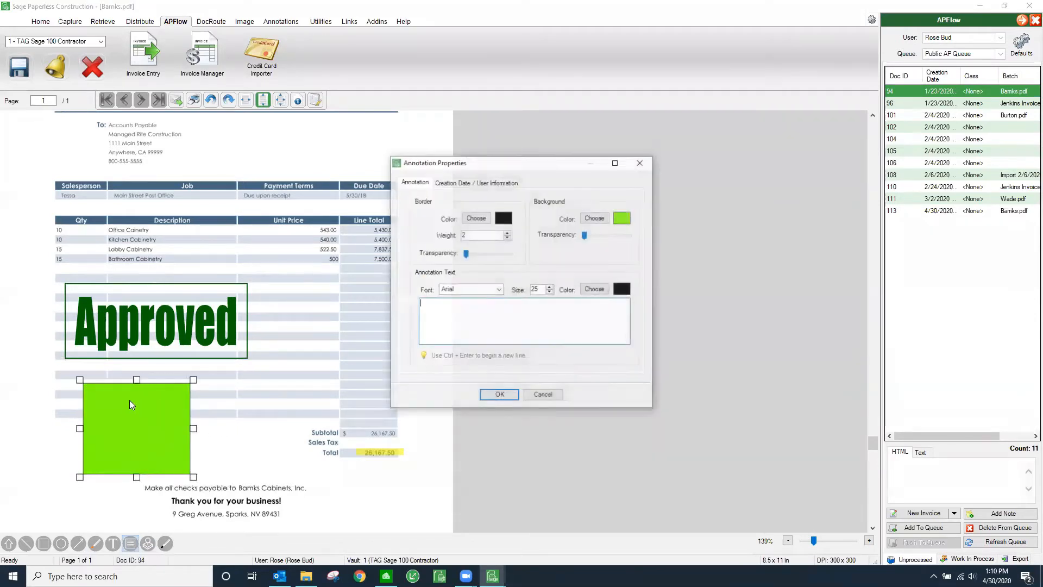
pyautogui.write('Th')
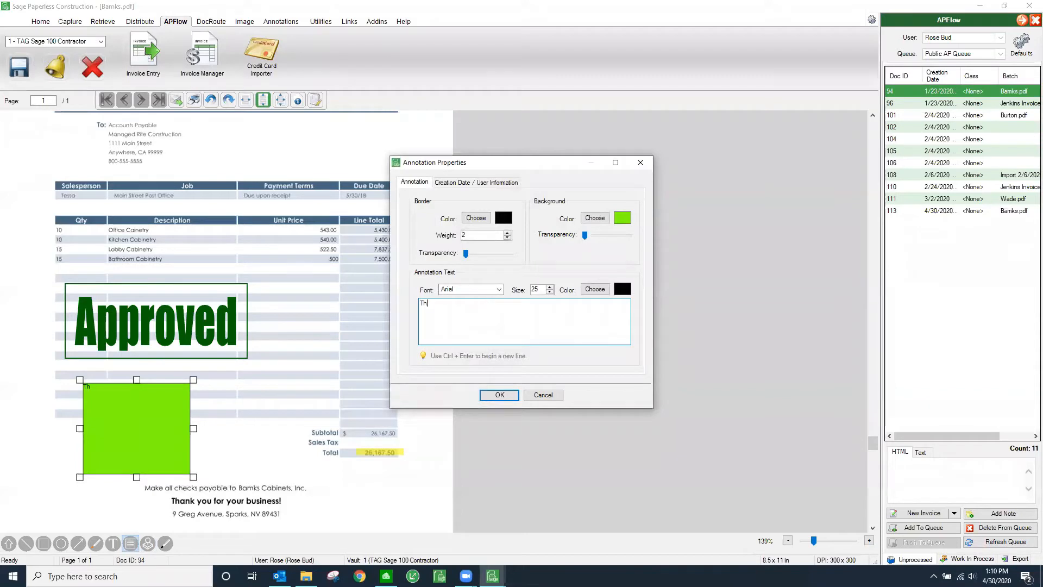
pyautogui.write('is has been review by the ')
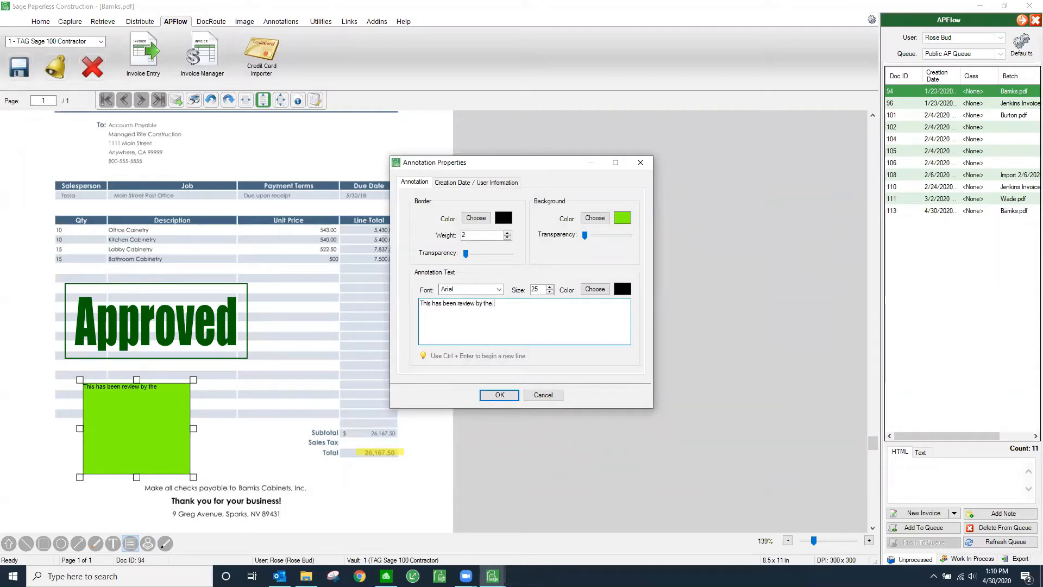
pyautogui.write('project manager')
# - Set the note annotation's font size to 40 and deselect the note
pyautogui.click(550, 287)
pyautogui.click(550, 286)
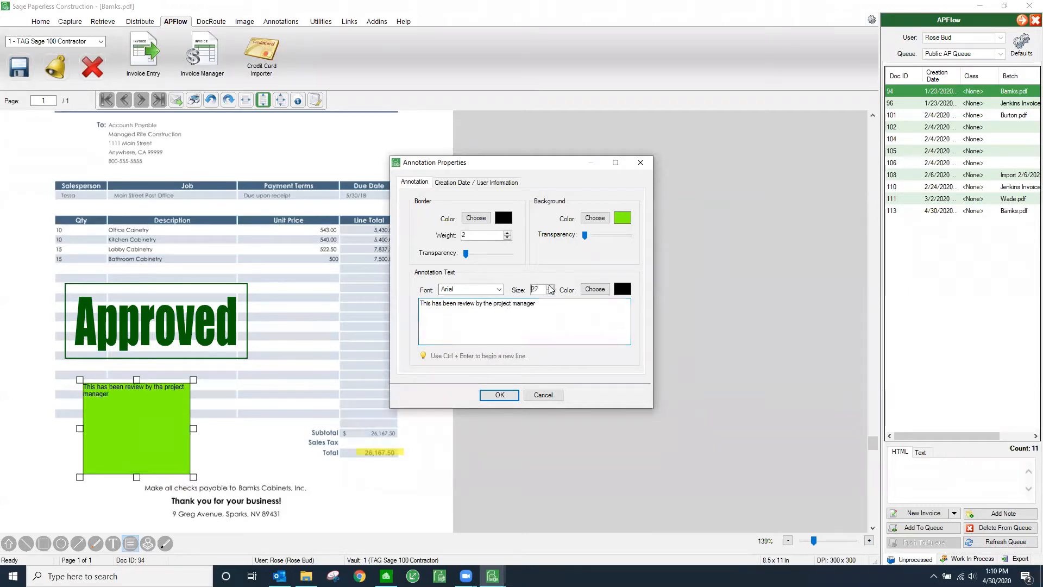
pyautogui.click(550, 286)
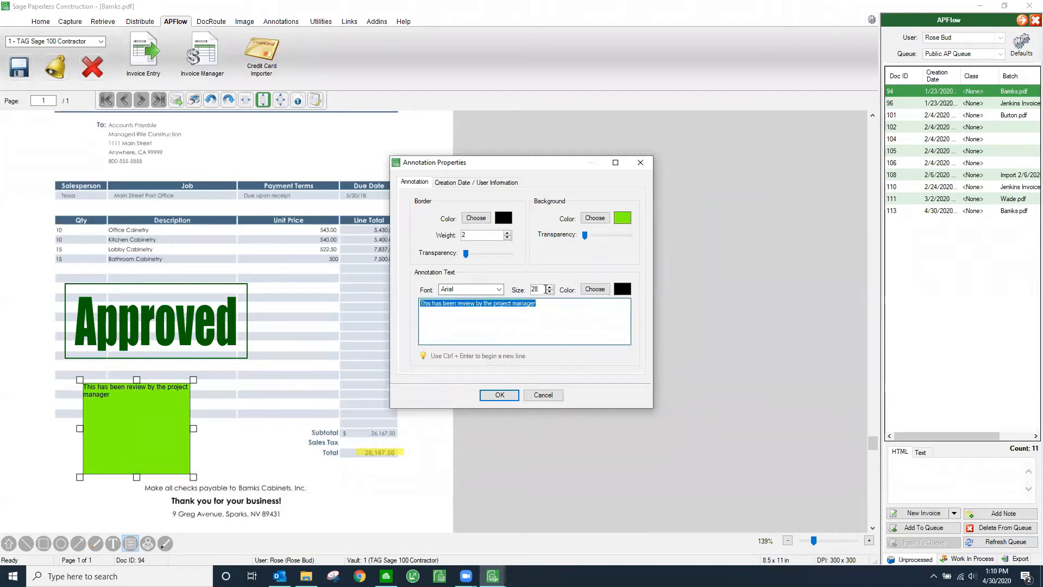
pyautogui.moveTo(541, 289); pyautogui.dragTo(516, 291)
pyautogui.write('40')
pyautogui.press('Return')
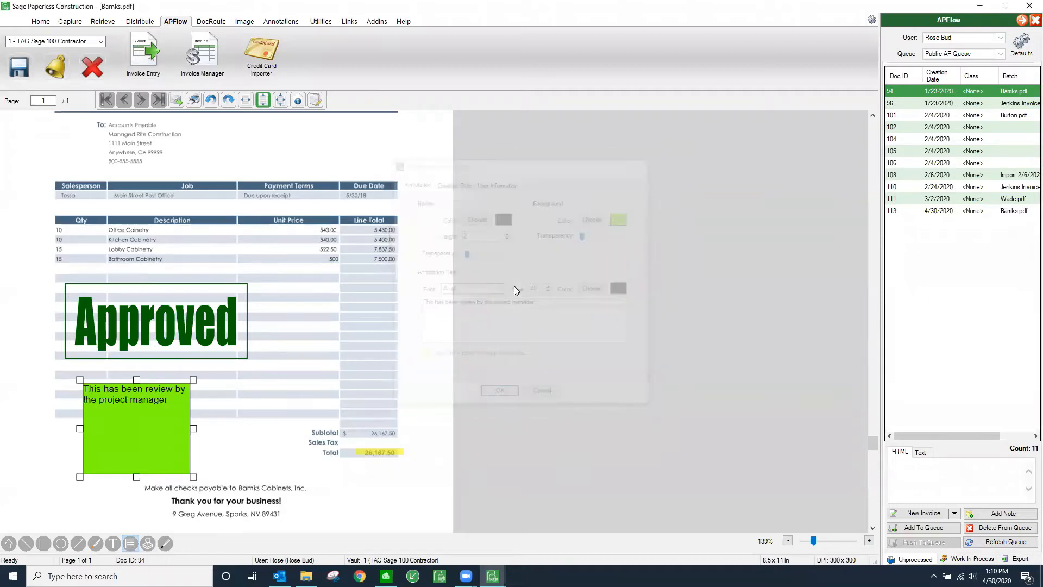
pyautogui.click(237, 405)
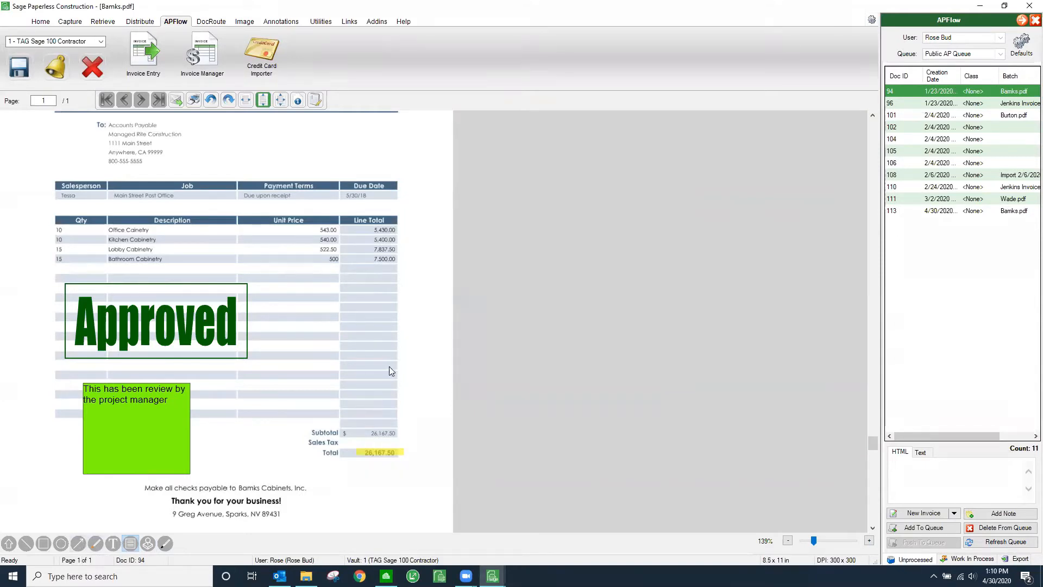
# - Return to the invoice entry window, filter the vendor list by "bam", and assign Bamks Cabinets as the vendor
pyautogui.scroll(1, 393, 353)
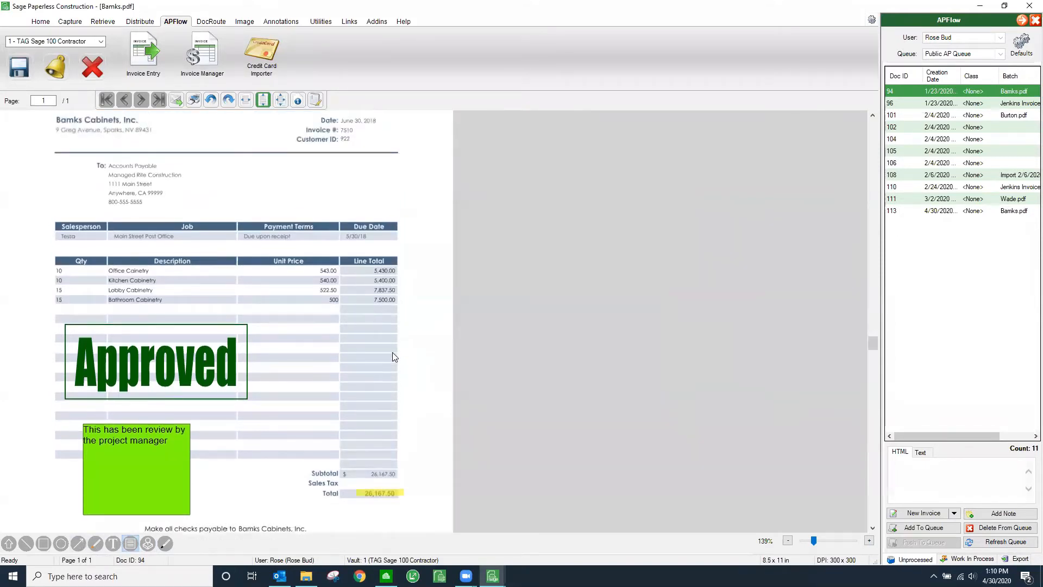
pyautogui.scroll(1, 393, 353)
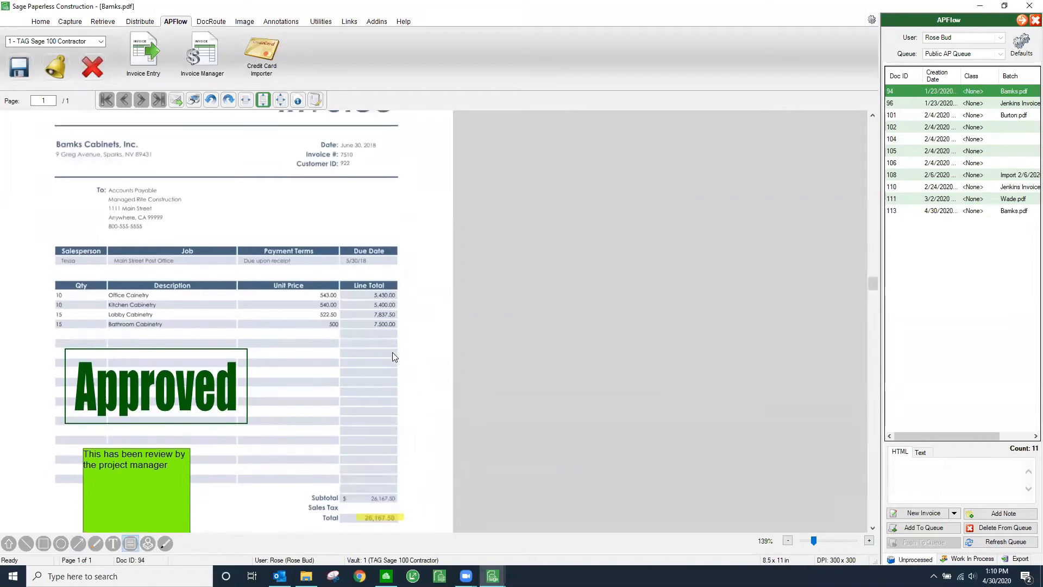
pyautogui.scroll(-1, 392, 353)
pyautogui.moveTo(492, 576)
pyautogui.click(555, 523)
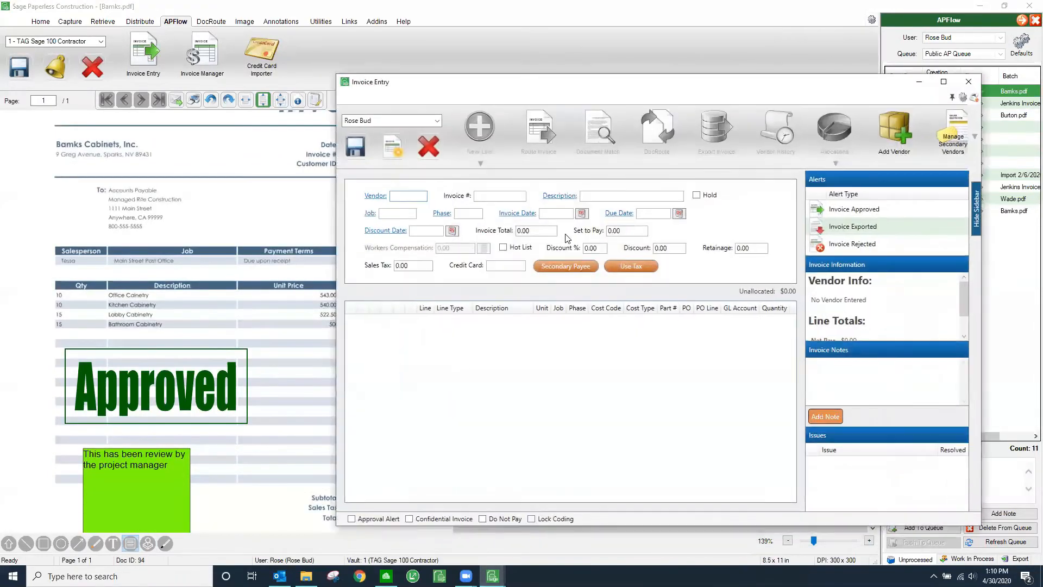
pyautogui.click(378, 196)
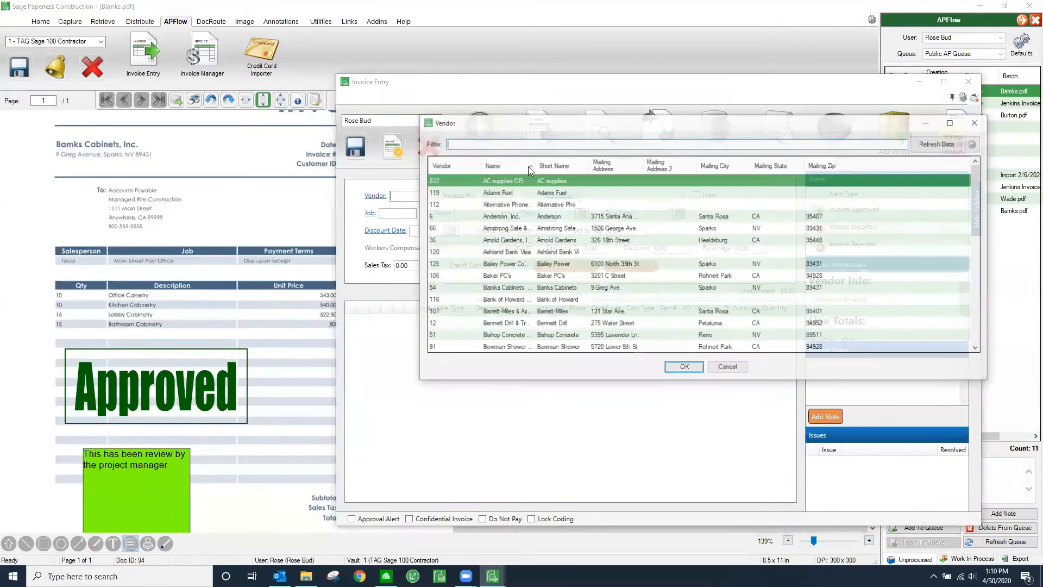
pyautogui.write('bam')
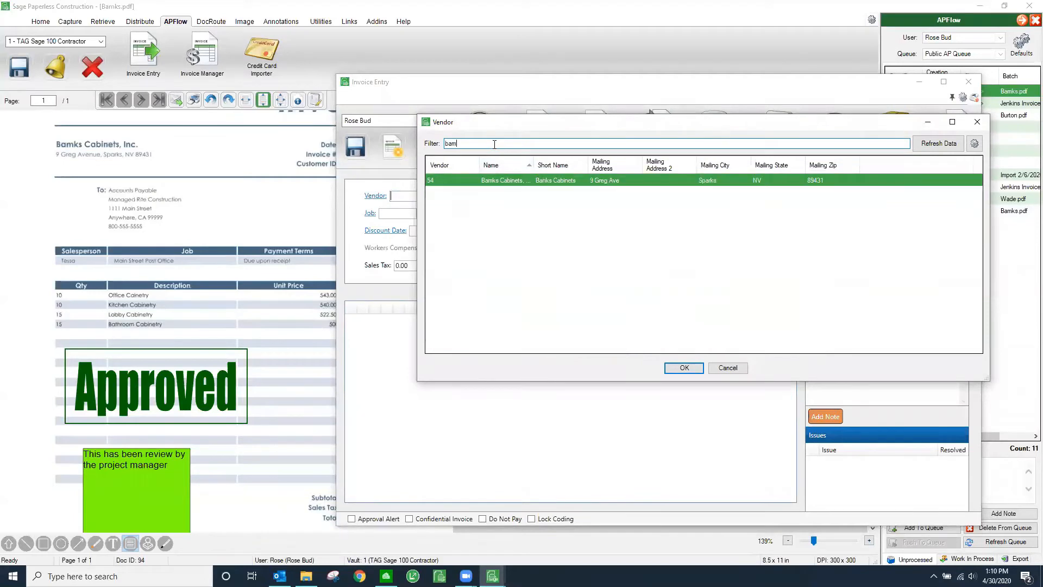
pyautogui.doubleClick(554, 182)
# - Move the invoice entry window clear of the invoice image and enter 7510 as the invoice number
pyautogui.click(499, 194)
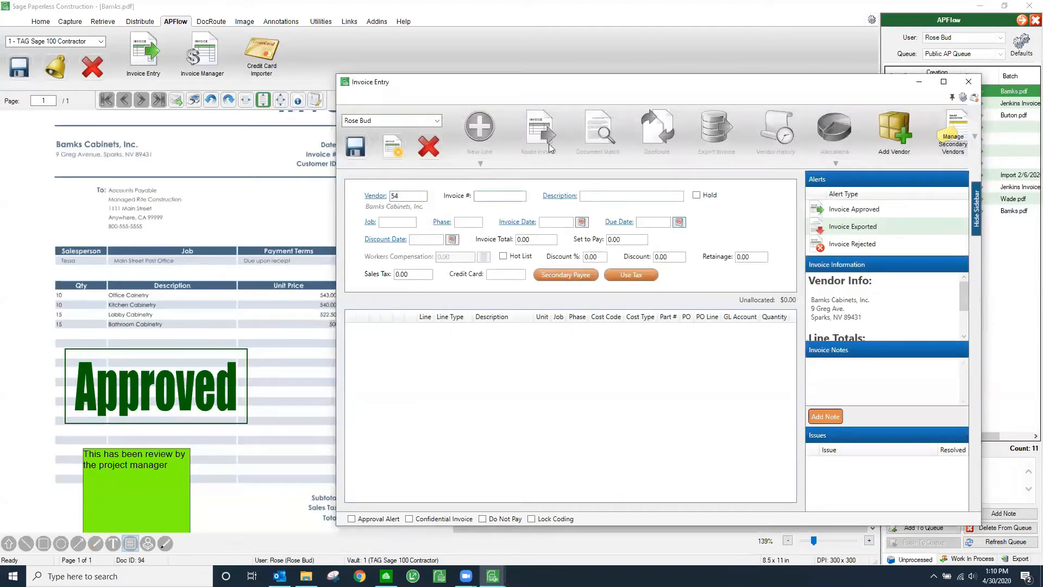
pyautogui.moveTo(565, 88); pyautogui.dragTo(640, 86)
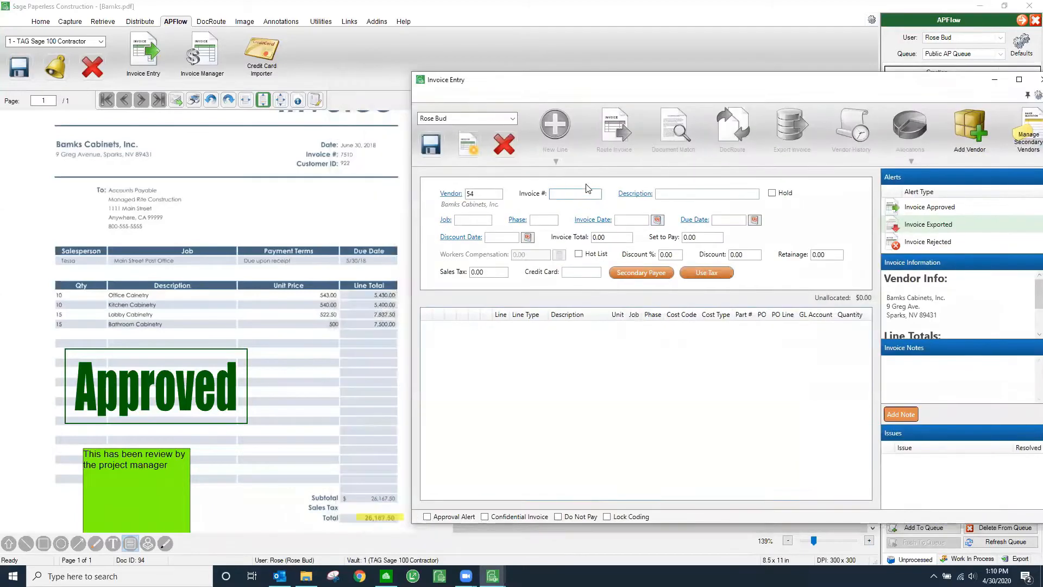
pyautogui.write('5')
pyautogui.press('BackSpace')
pyautogui.write('7510')
pyautogui.press('Tab')
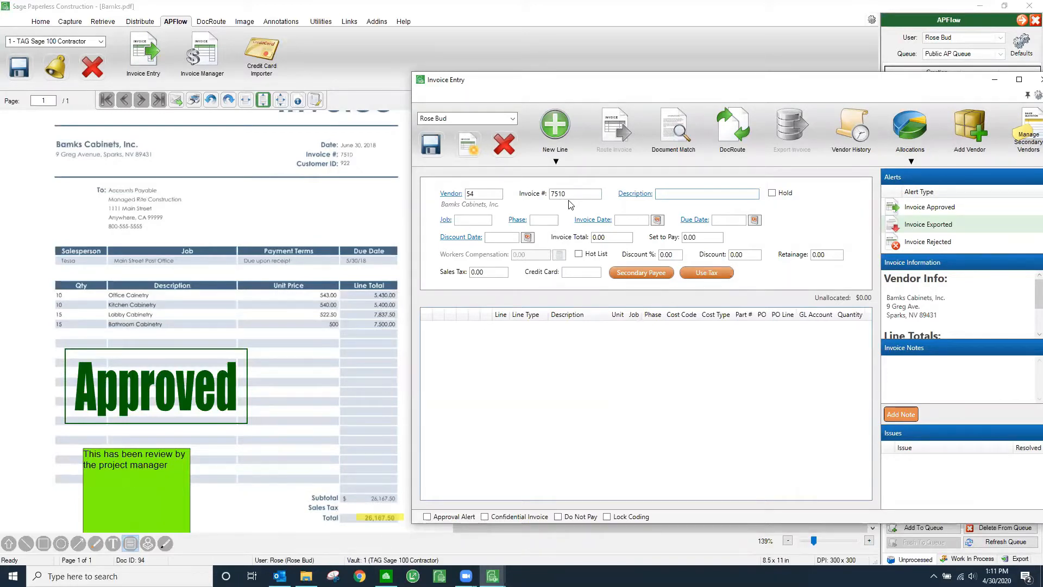
# - Enter Cabinetry as the invoice description and 201 as the job
pyautogui.write('Cabinetry')
pyautogui.press('Tab')
pyautogui.click(470, 223)
pyautogui.write('201')
pyautogui.press('Tab')
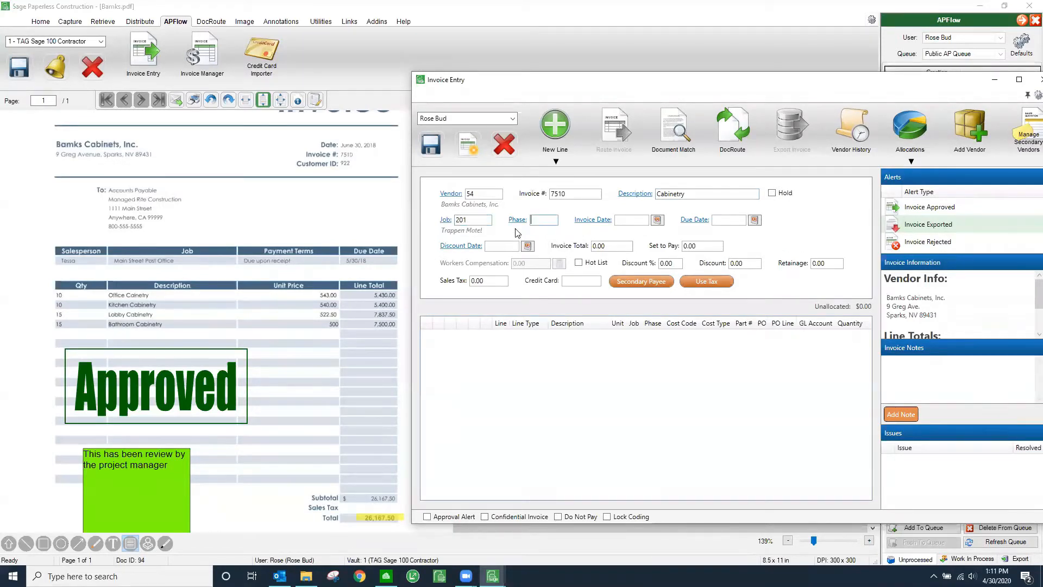
# - Choose job 186, Williams Post Office, from the job list for the invoice
pyautogui.hotkey('shift', 'Tab')
pyautogui.click(445, 219)
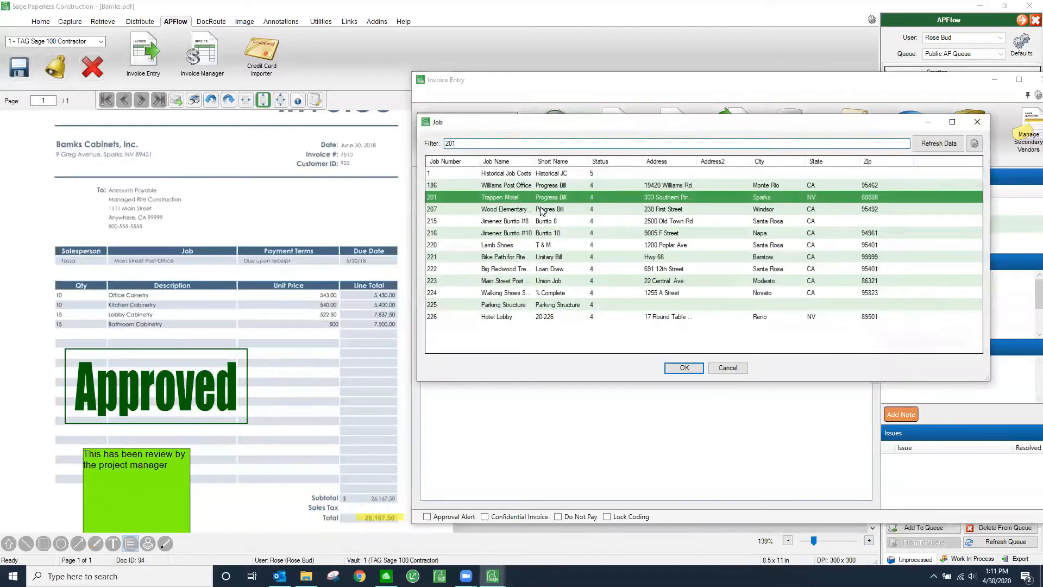
pyautogui.click(536, 188)
pyautogui.doubleClick(536, 188)
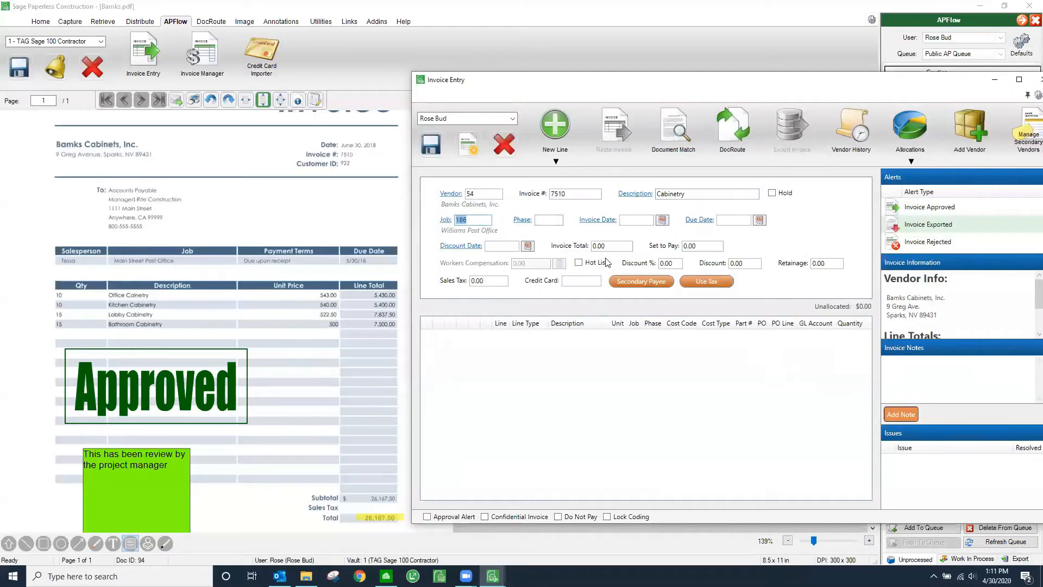
# - Assign job 223, Main Street Post Office, to the invoice and leave its phase empty
pyautogui.click(445, 219)
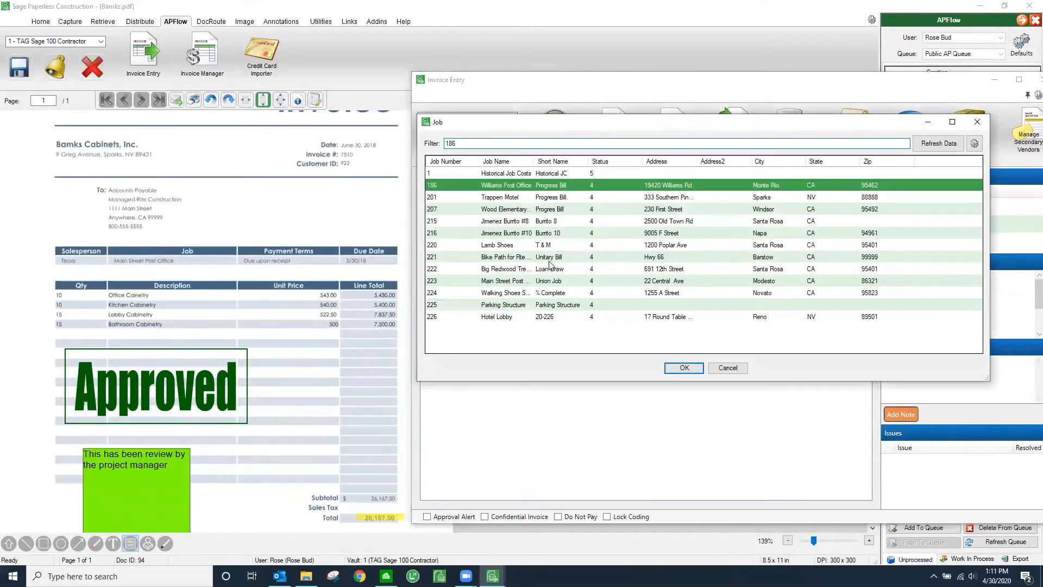
pyautogui.click(526, 281)
pyautogui.press('Return')
pyautogui.press('Tab')
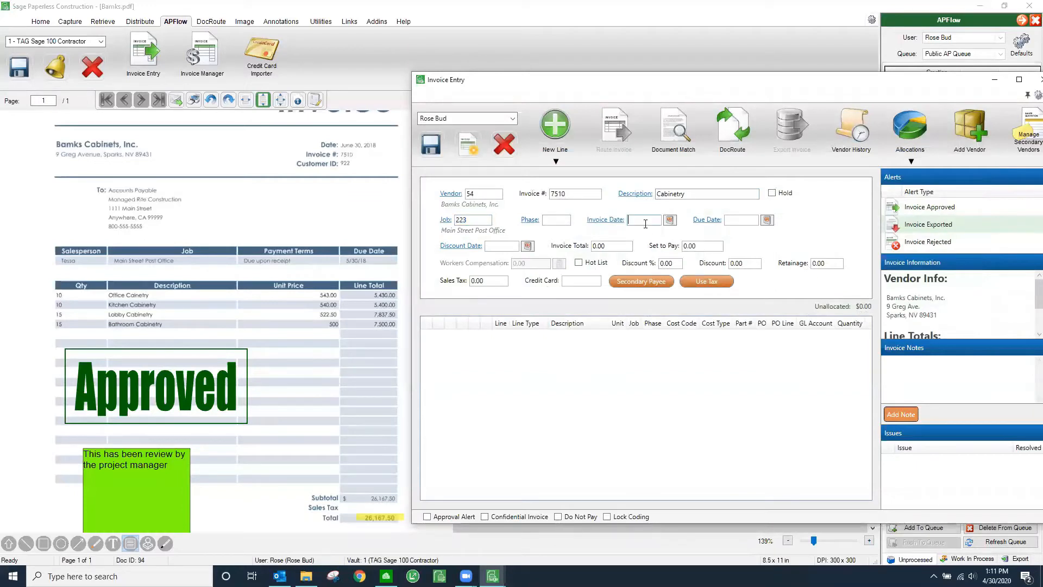
# - Enter 6/30/2018 as the invoice date and 26,167.50 as the invoice total
pyautogui.write('0630')
pyautogui.press('Tab')
pyautogui.press('Tab')
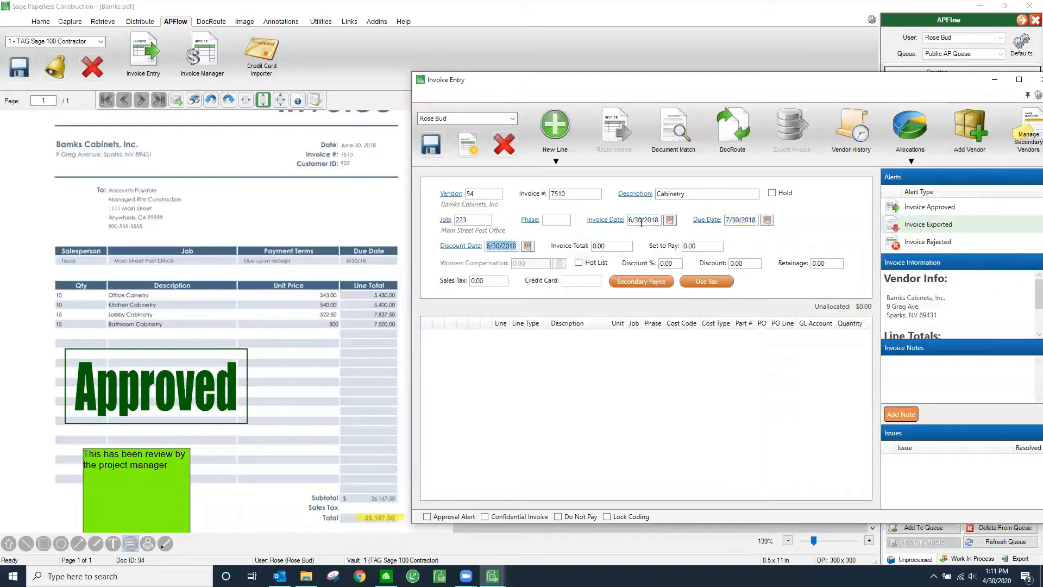
pyautogui.press('Tab')
pyautogui.click(615, 247)
pyautogui.write('26167.50')
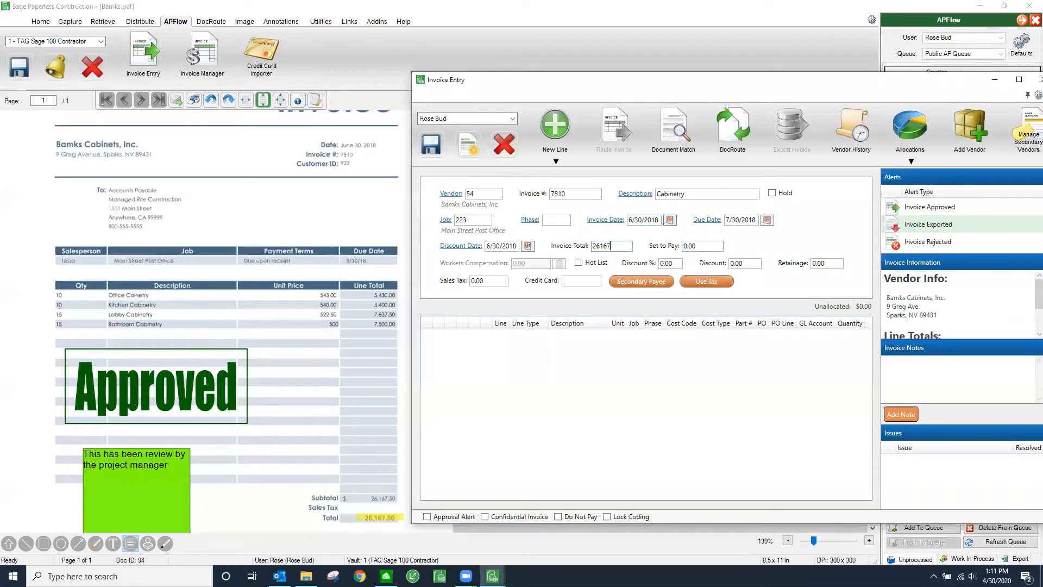
pyautogui.press('Tab')
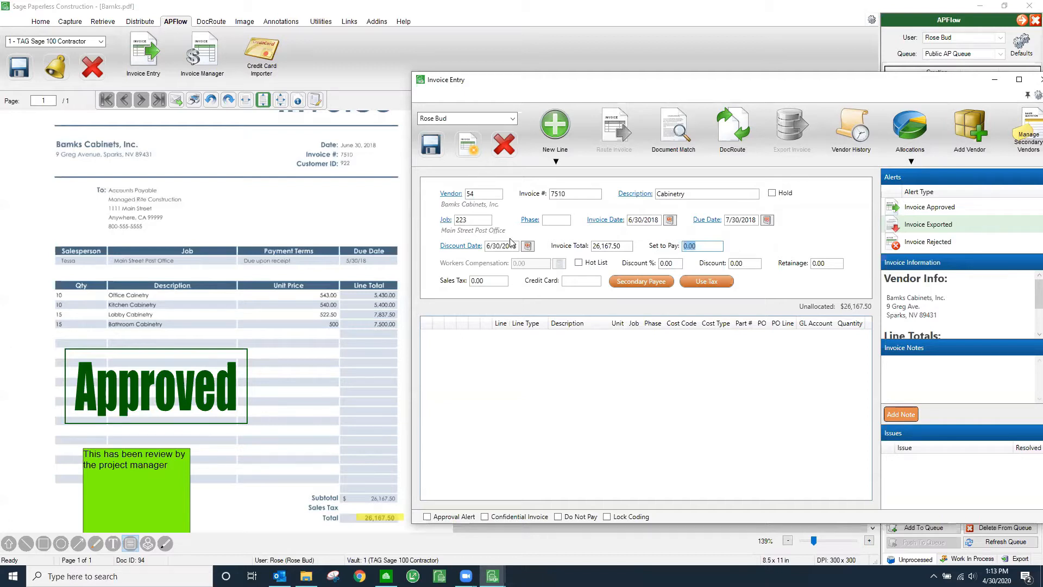
# - Look through the vendor's subcontracts in the Subcontract Quick List and leave without adding any to the invoice
pyautogui.click(562, 136)
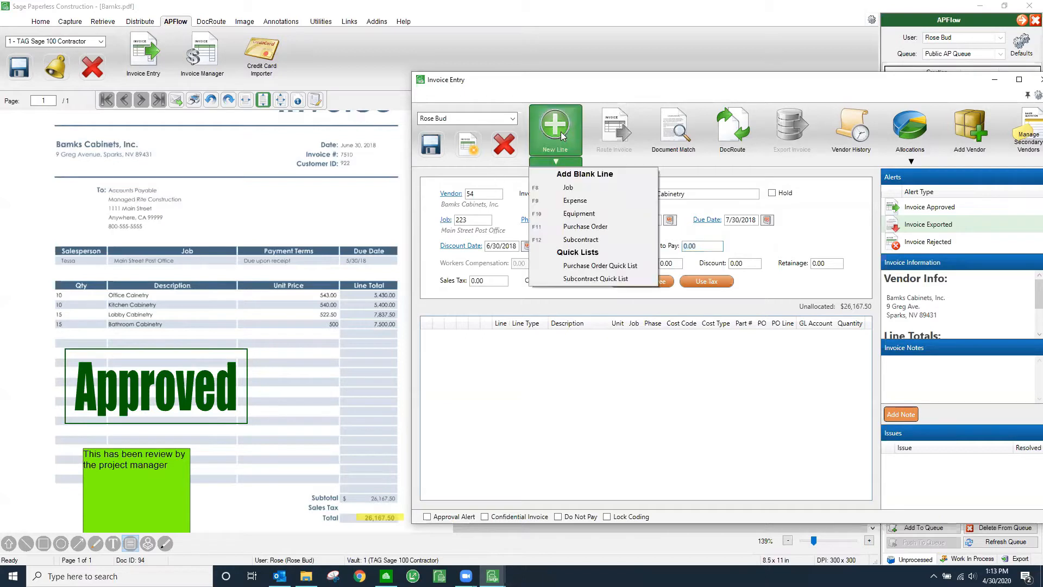
pyautogui.click(643, 280)
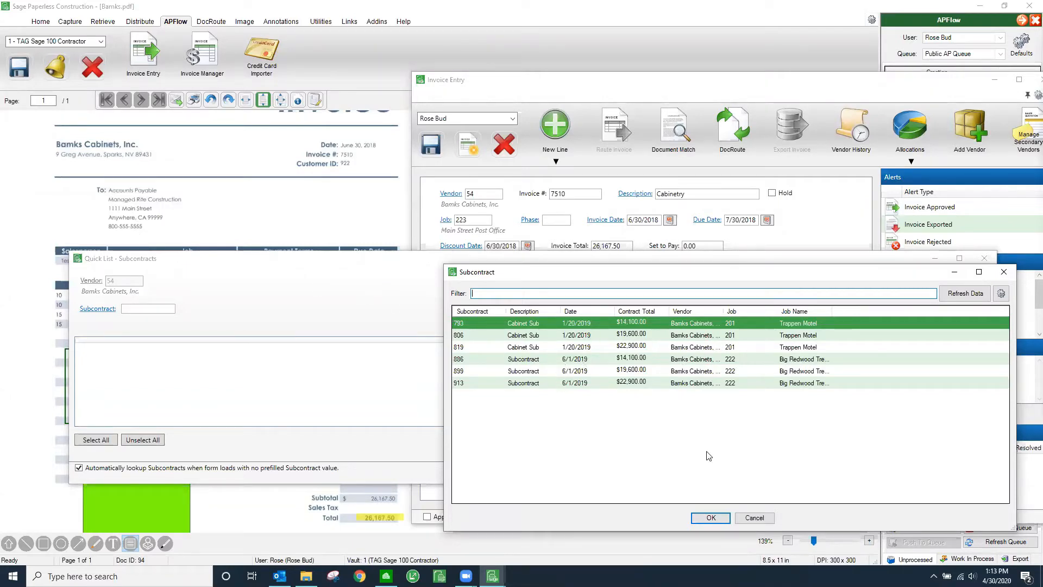
pyautogui.click(754, 520)
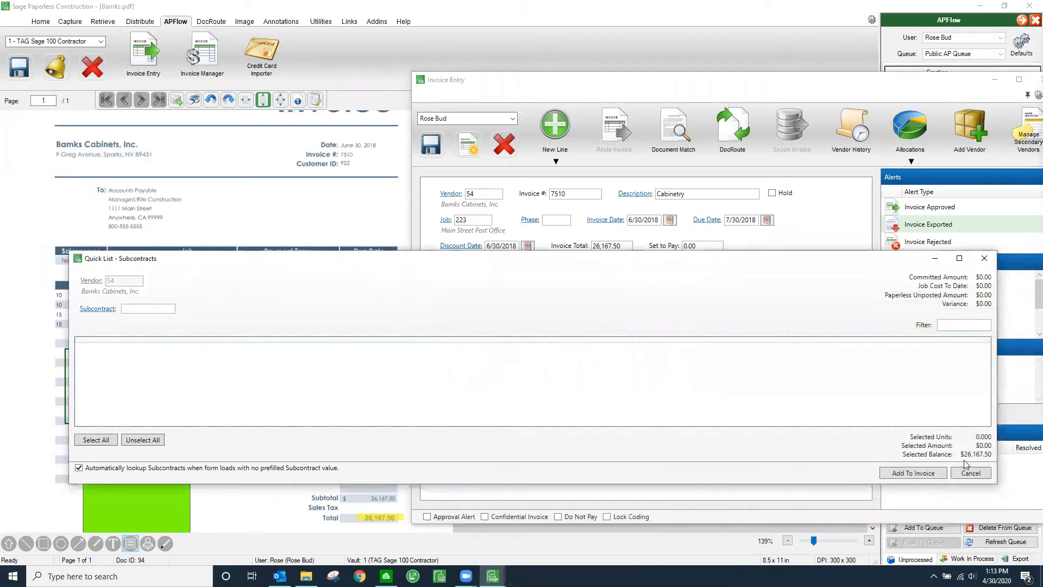
pyautogui.click(970, 472)
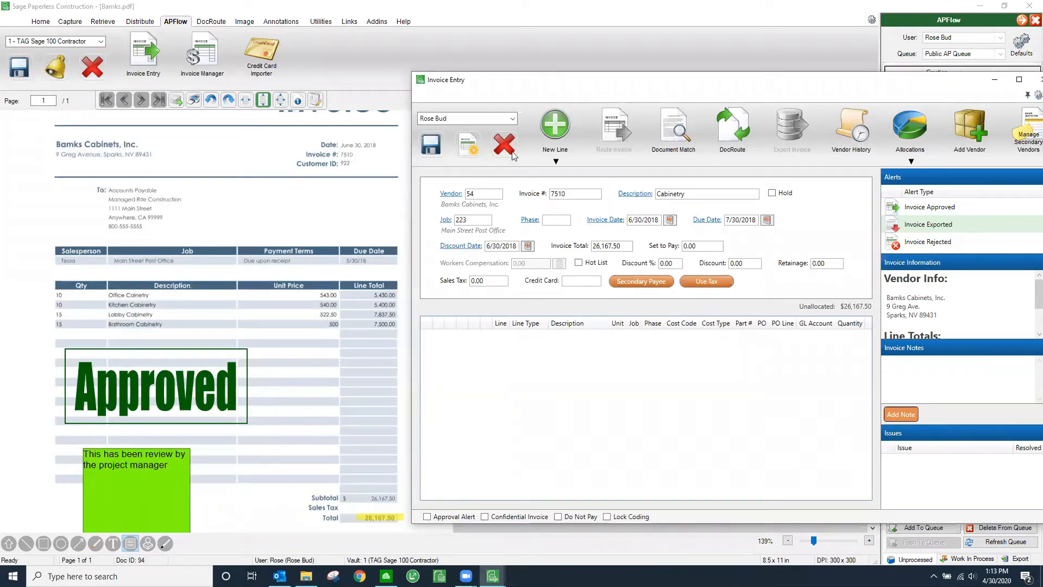
# - Add a blank job line to the invoice and check its line details
pyautogui.click(555, 162)
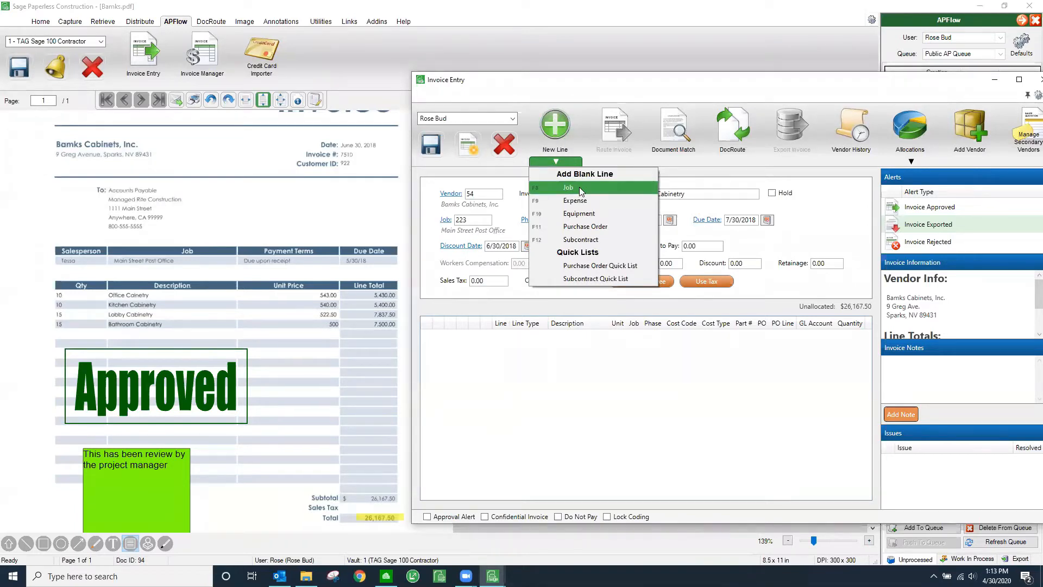
pyautogui.click(579, 187)
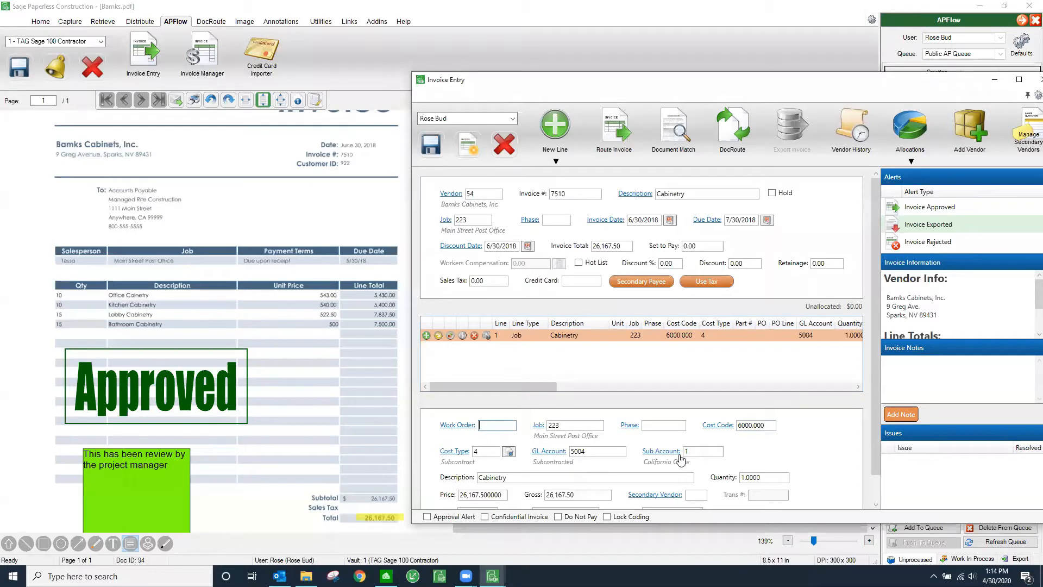
pyautogui.scroll(-1, 729, 426)
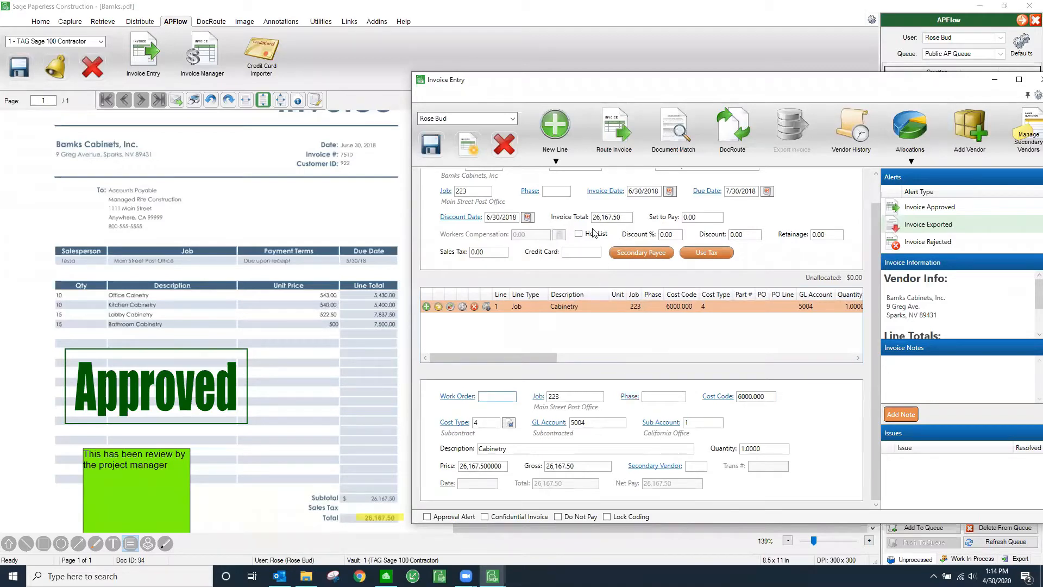
pyautogui.click(555, 161)
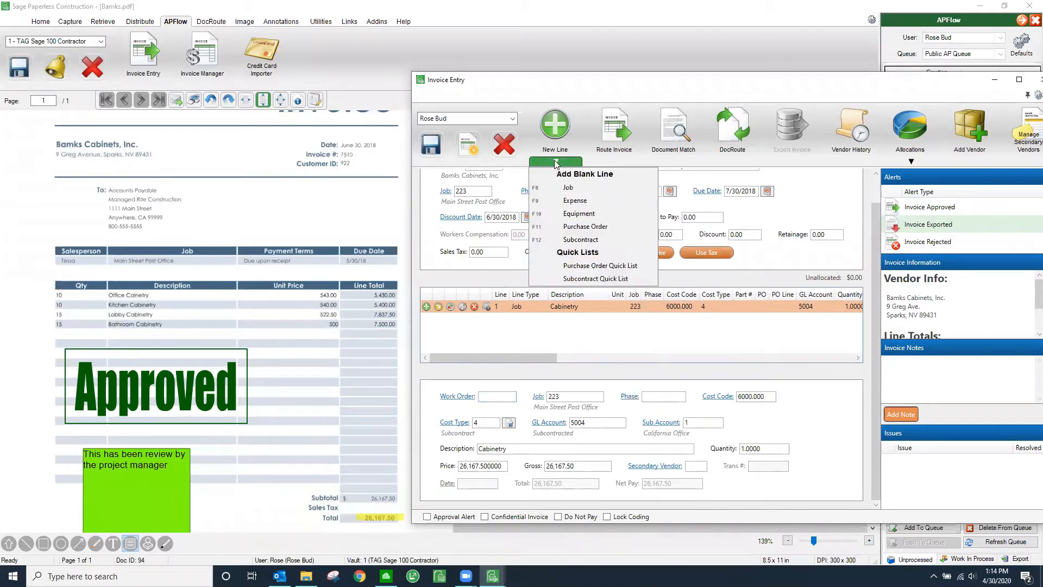
pyautogui.click(631, 241)
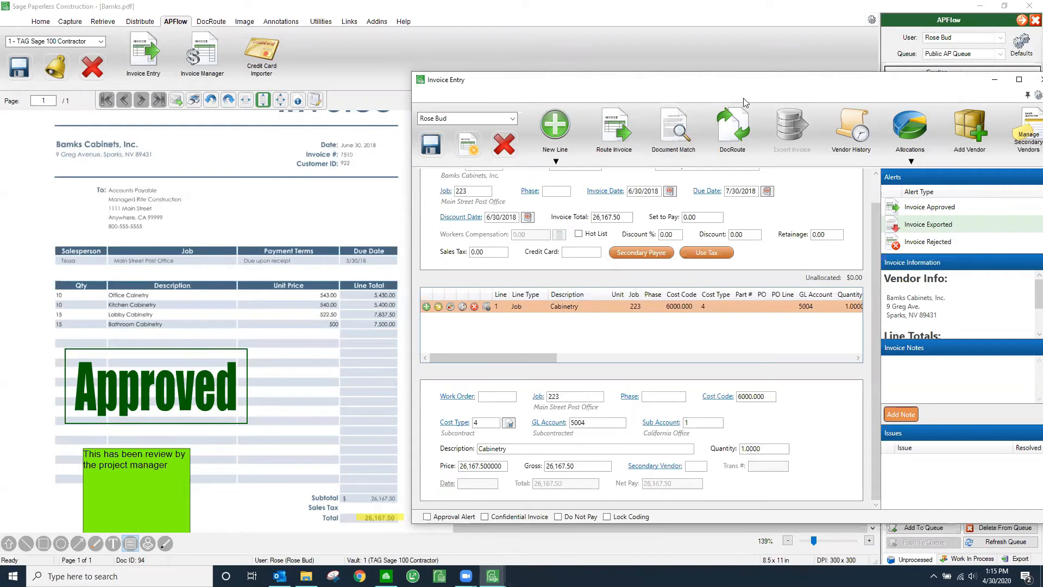
# - Move the invoice entry window until its whole sidebar shows and examine the alert options for the Invoice Approved alert
pyautogui.moveTo(743, 98); pyautogui.dragTo(674, 97)
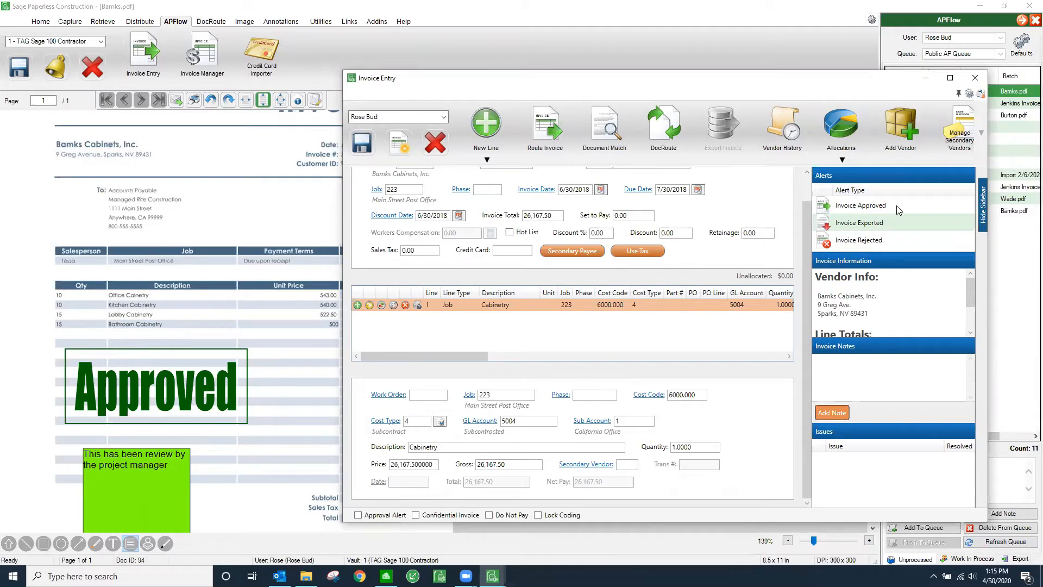
pyautogui.click(896, 208)
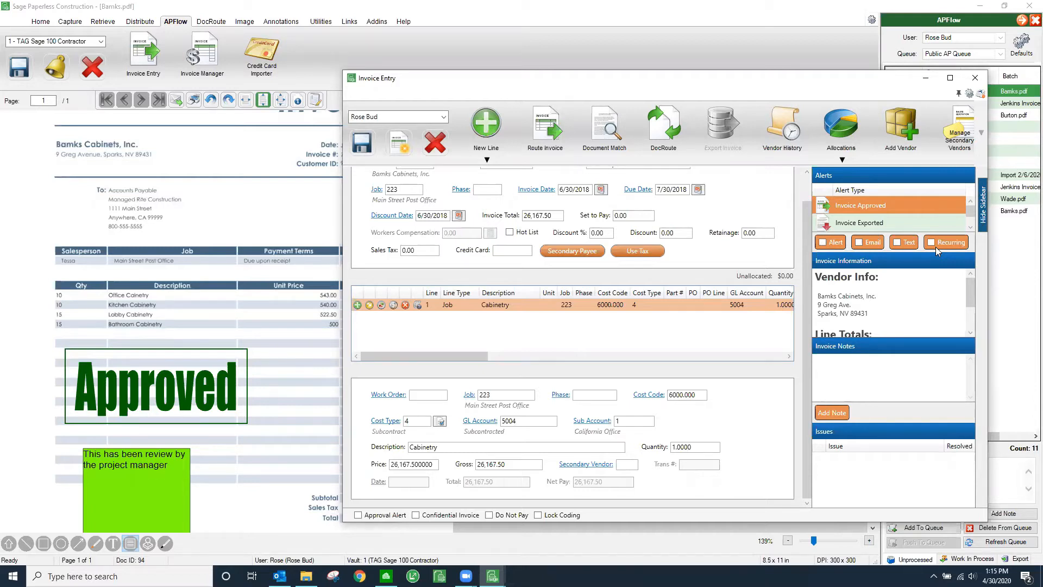
pyautogui.click(970, 228)
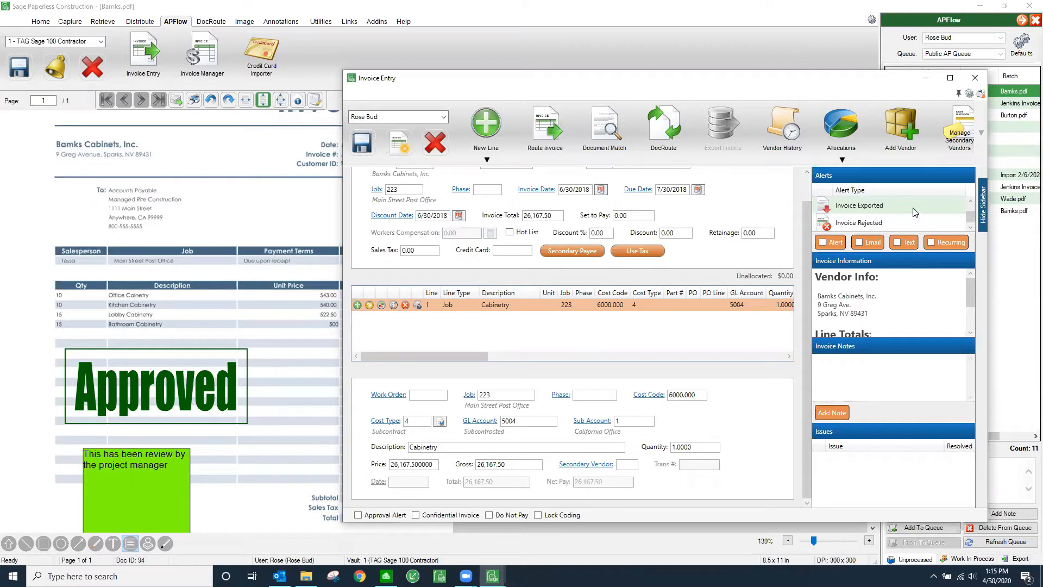
pyautogui.click(970, 201)
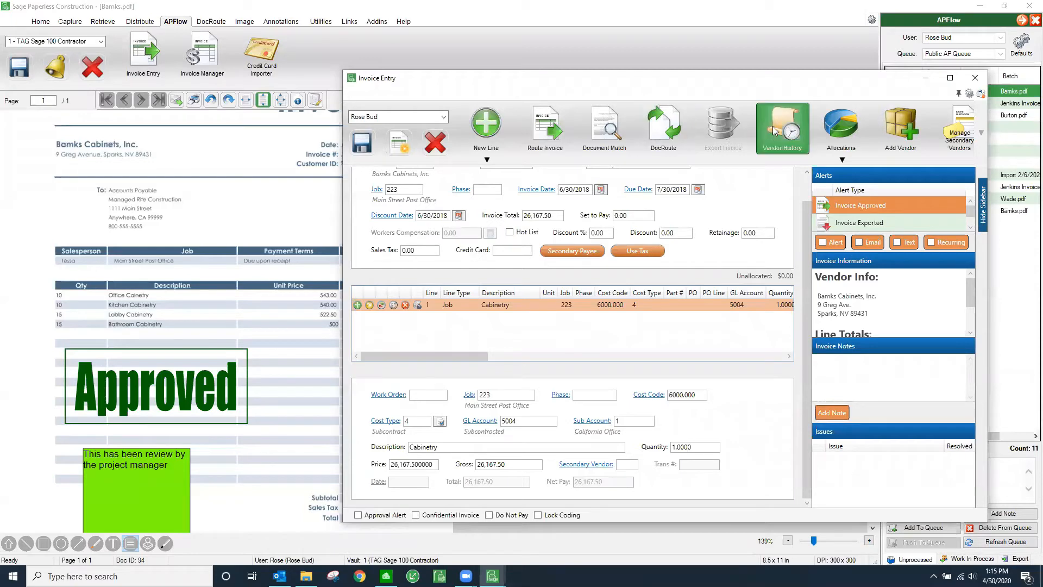
# - Review the invoice history of Bamks Cabinets and close it
pyautogui.click(792, 145)
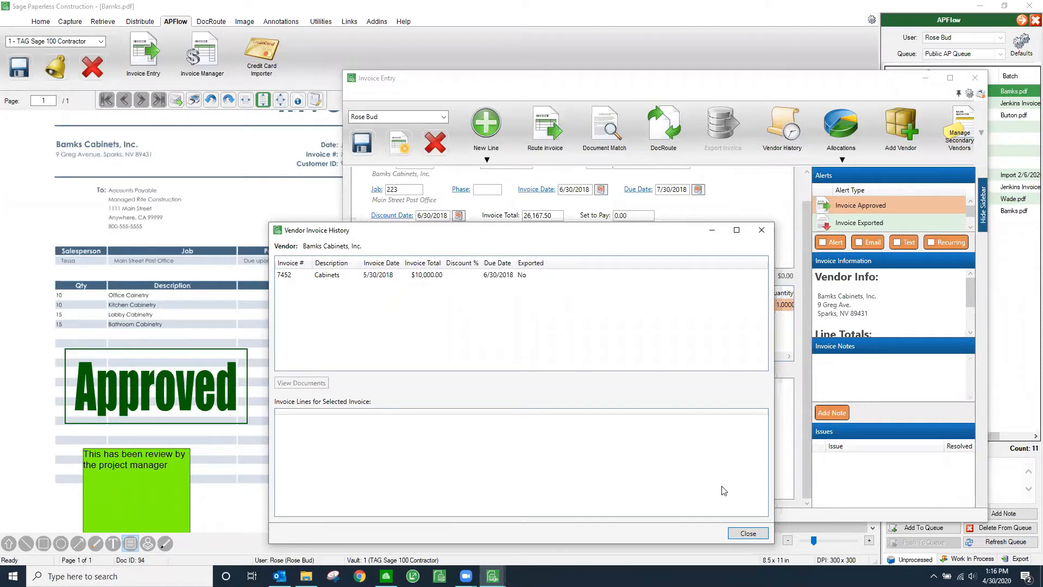
pyautogui.click(748, 534)
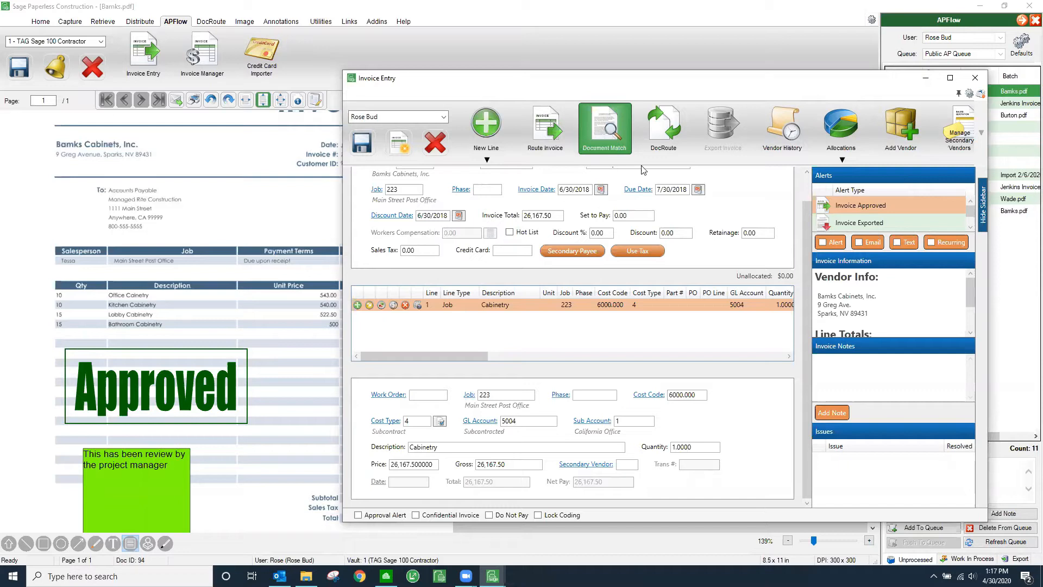
# - Set the job line's cost code to 6100.000, Rough Framing, and send the invoice to reviewer routing
pyautogui.click(550, 136)
pyautogui.click(505, 414)
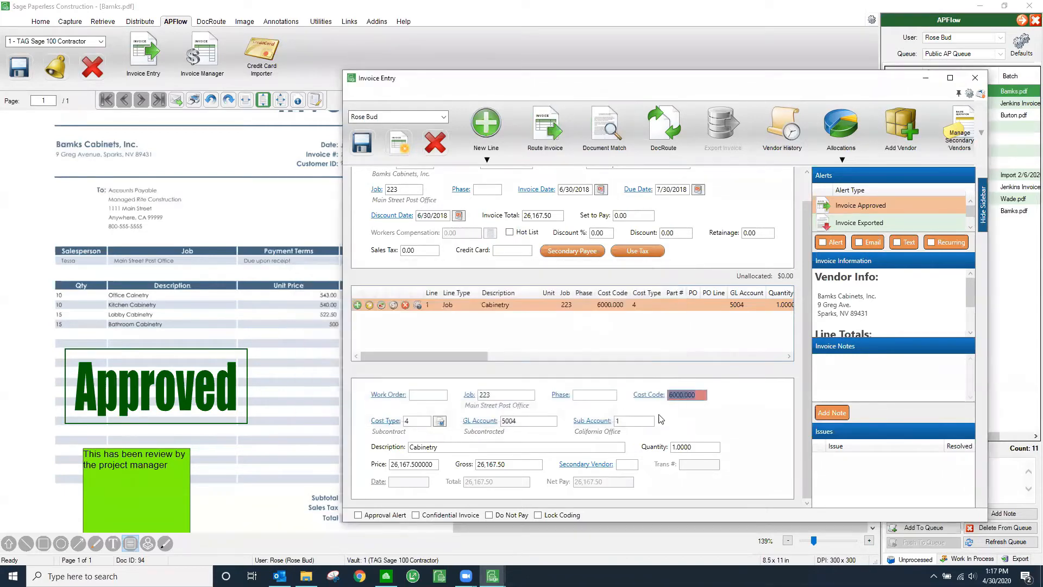
pyautogui.click(650, 395)
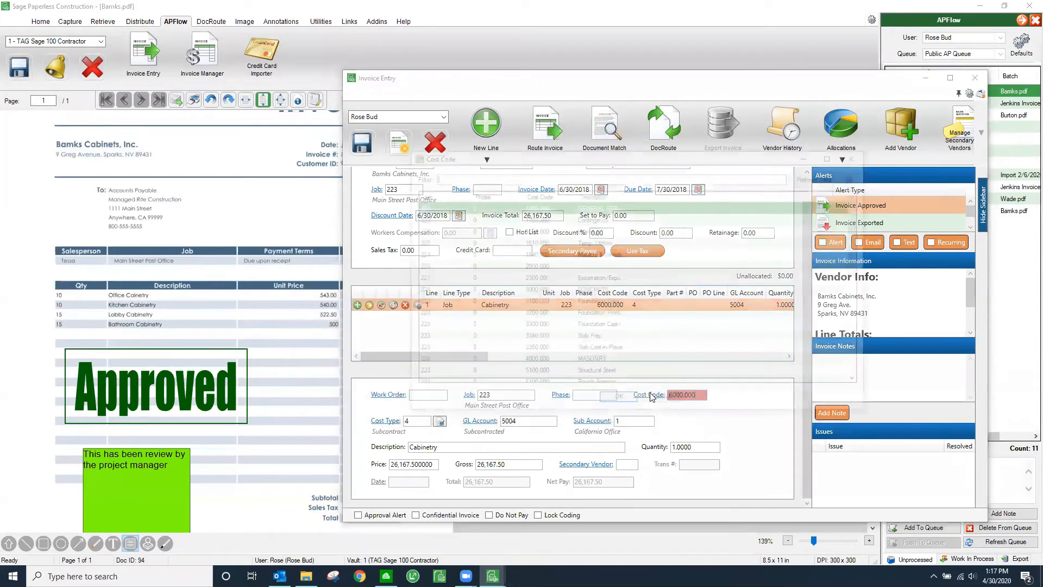
pyautogui.scroll(-1, 550, 277)
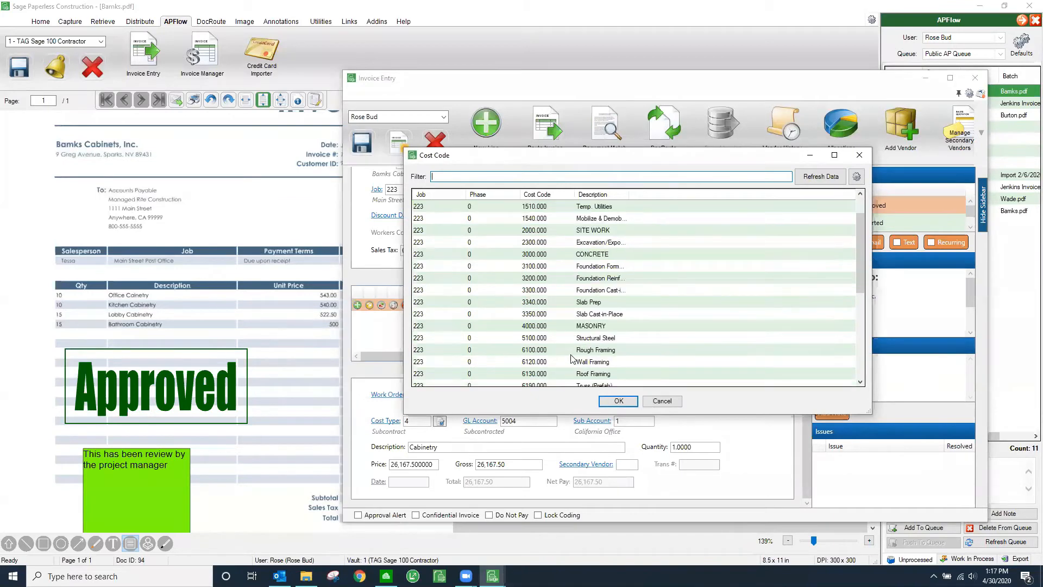
pyautogui.doubleClick(541, 349)
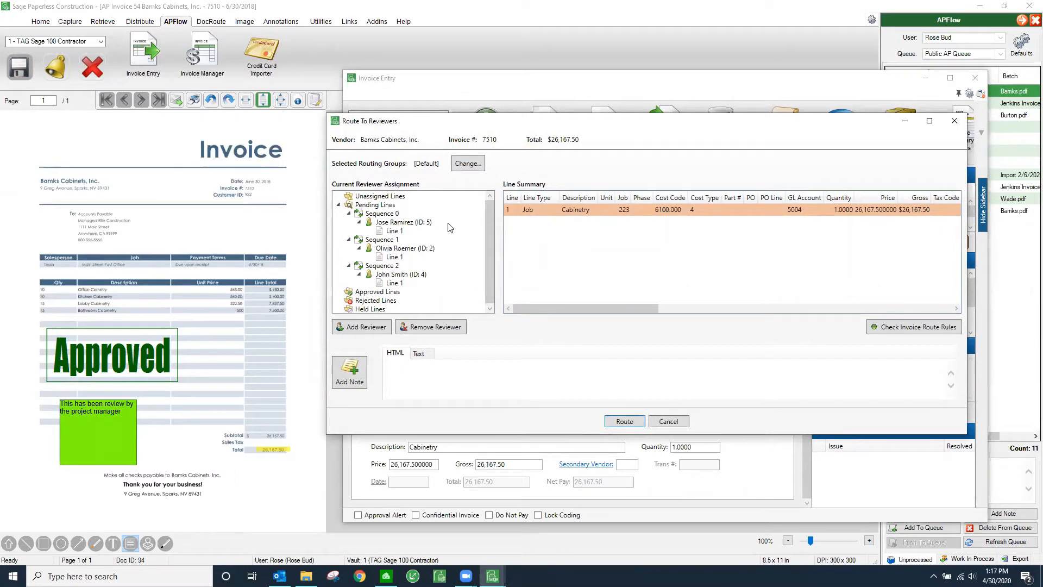
# - Examine the reviewer assigned in each pending sequence of the invoice's routing
pyautogui.click(404, 222)
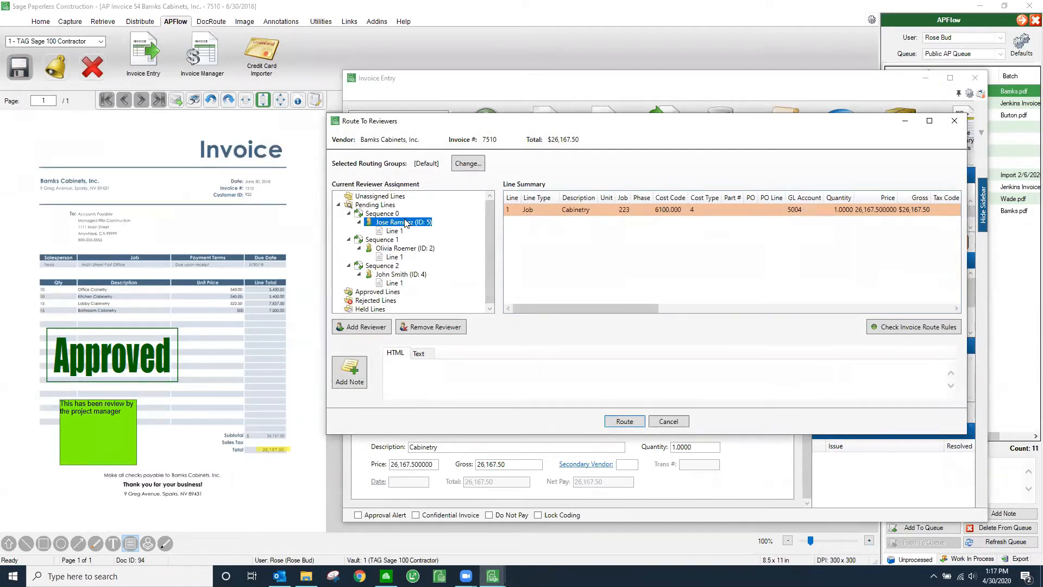
pyautogui.click(411, 250)
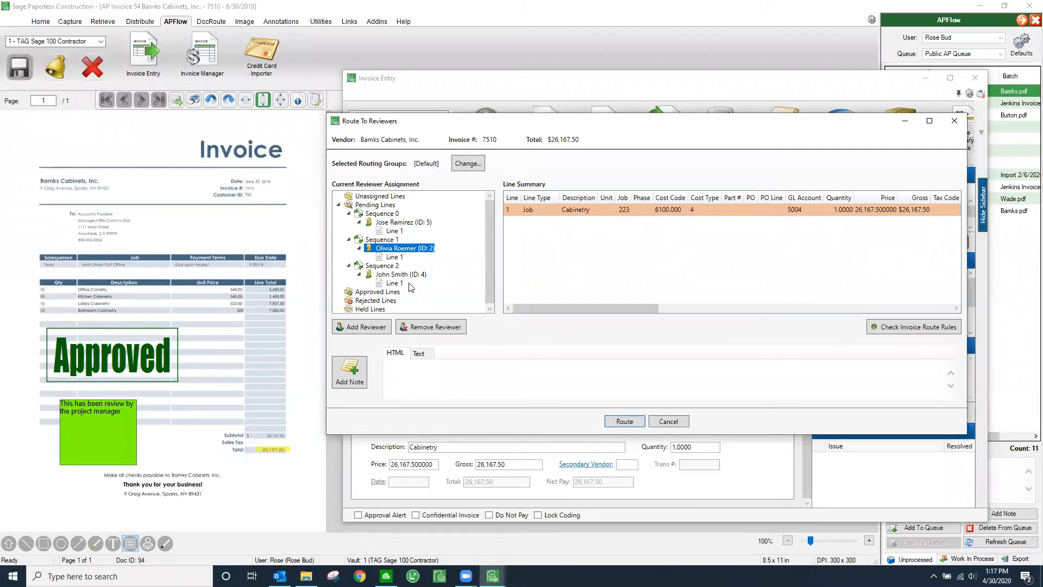
pyautogui.click(409, 276)
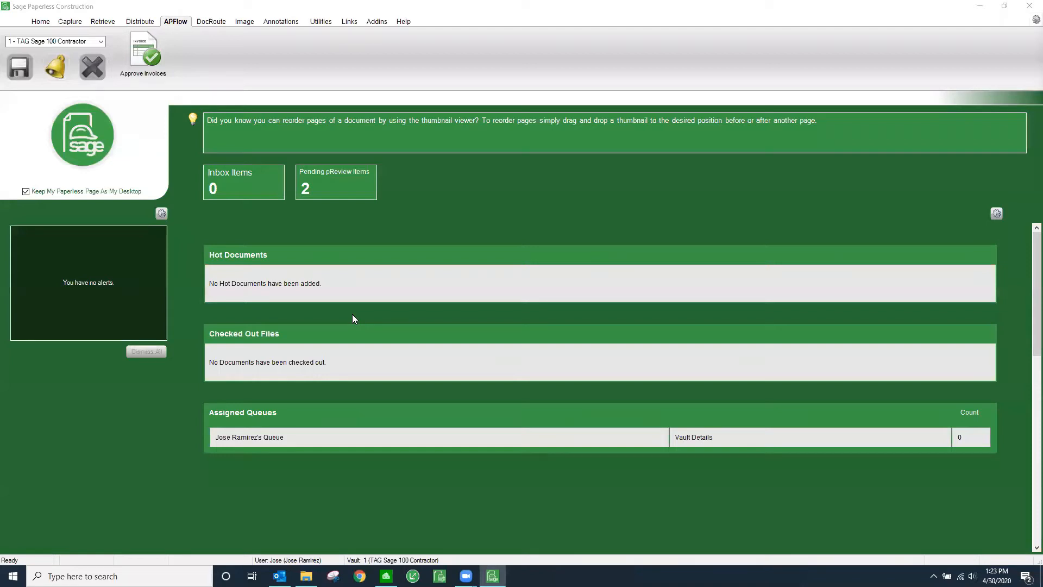
# - Open the reviewer's pending invoices for approval, and move and resize the Approve Invoices window to sit beside the invoice image
pyautogui.click(304, 194)
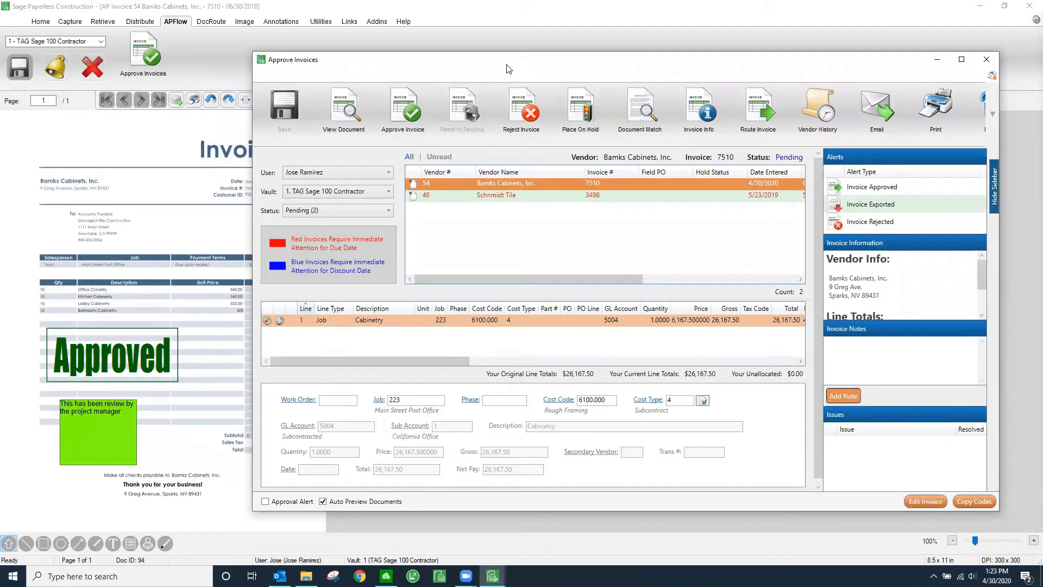
pyautogui.moveTo(506, 68); pyautogui.dragTo(560, 76)
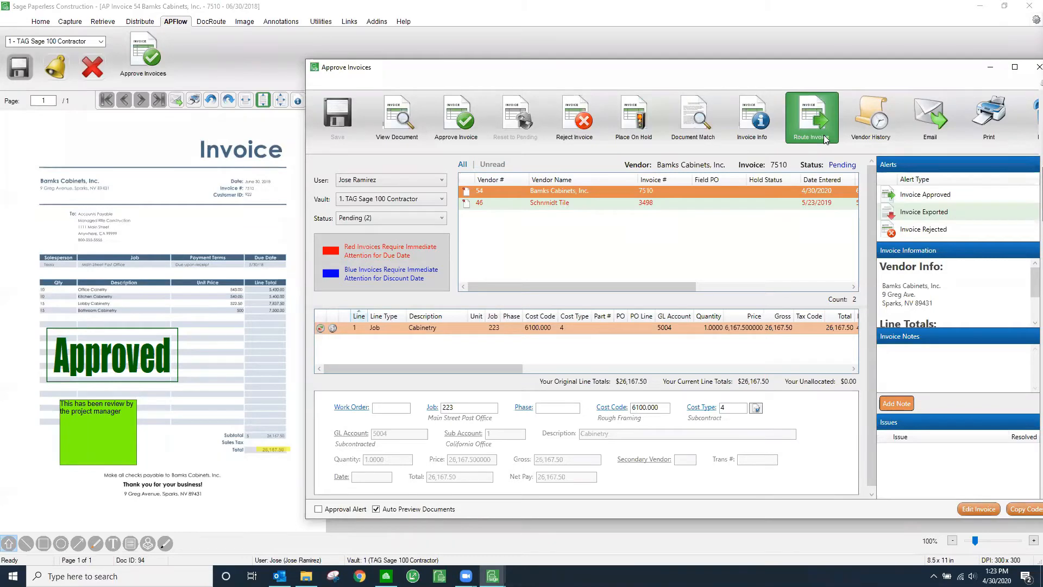
pyautogui.click(813, 122)
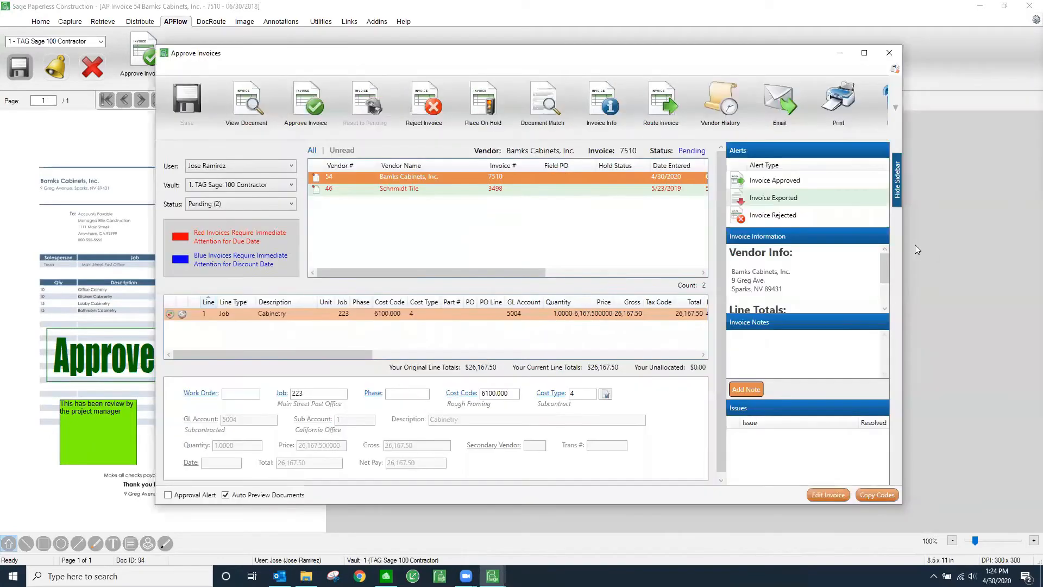
pyautogui.moveTo(901, 236); pyautogui.dragTo(995, 236)
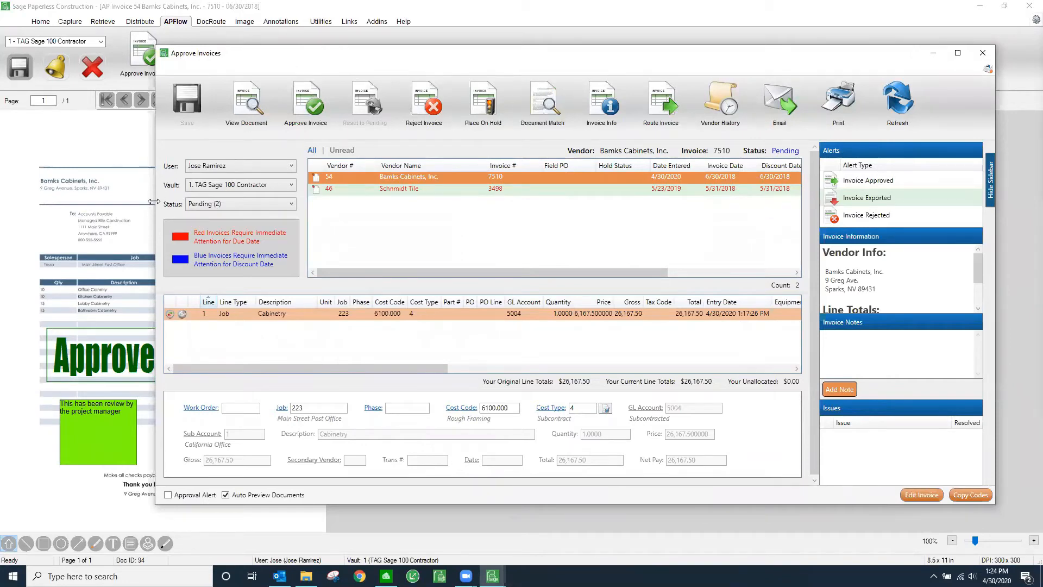
pyautogui.moveTo(154, 201); pyautogui.dragTo(326, 202)
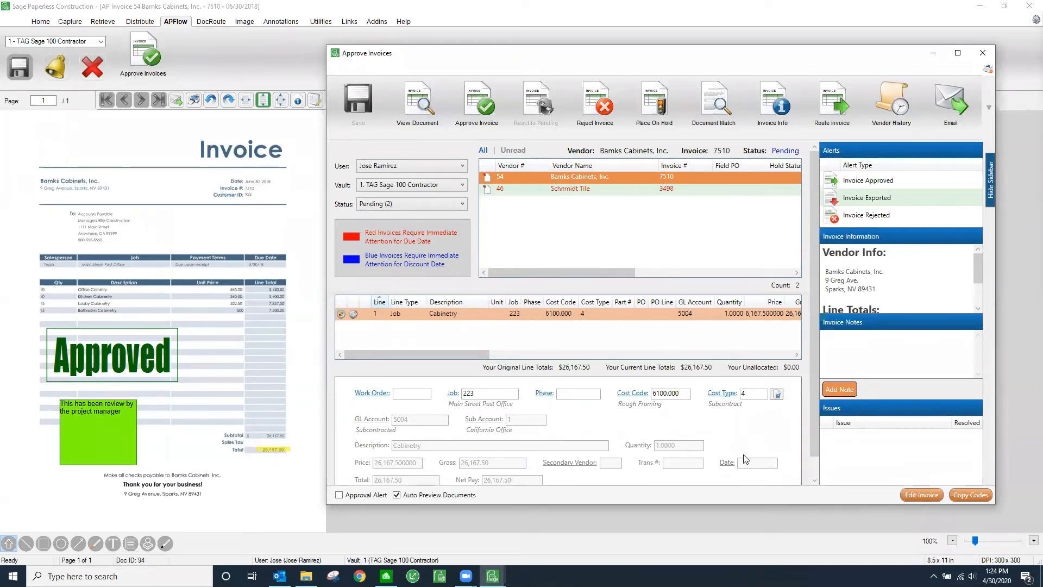
# - Open the pending Bamks Cabinets invoice for editing from the approval list
pyautogui.click(922, 495)
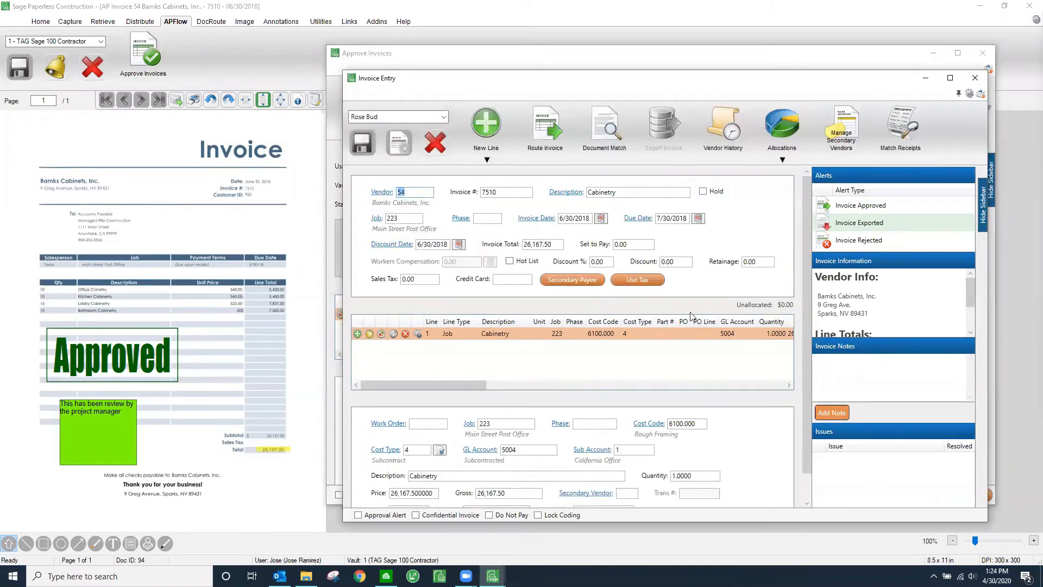
# - Browse the list of cost codes available for the Cabinetry job line, and leave its cost code as it is
pyautogui.scroll(-1, 535, 400)
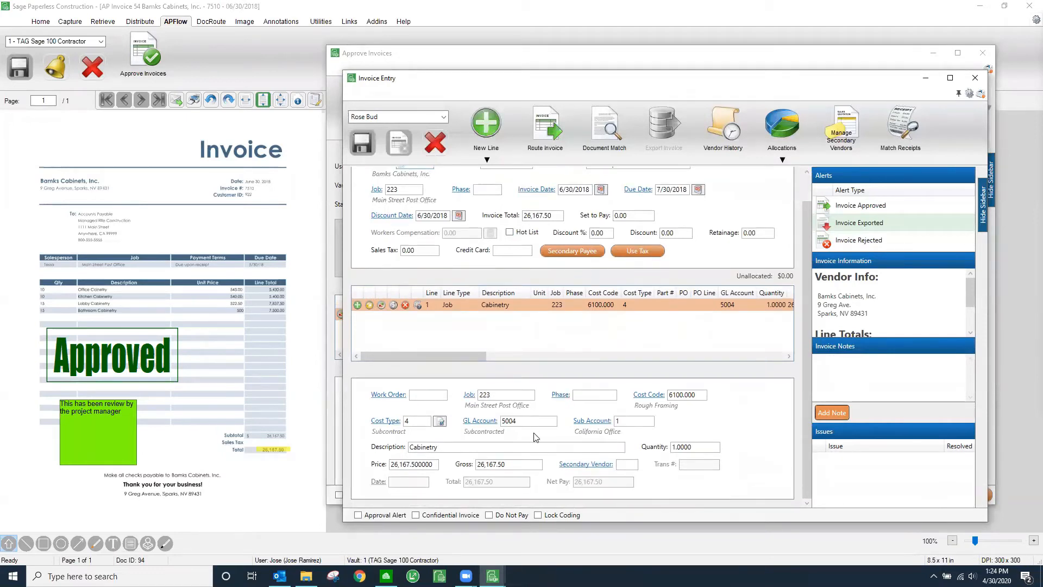
pyautogui.click(659, 398)
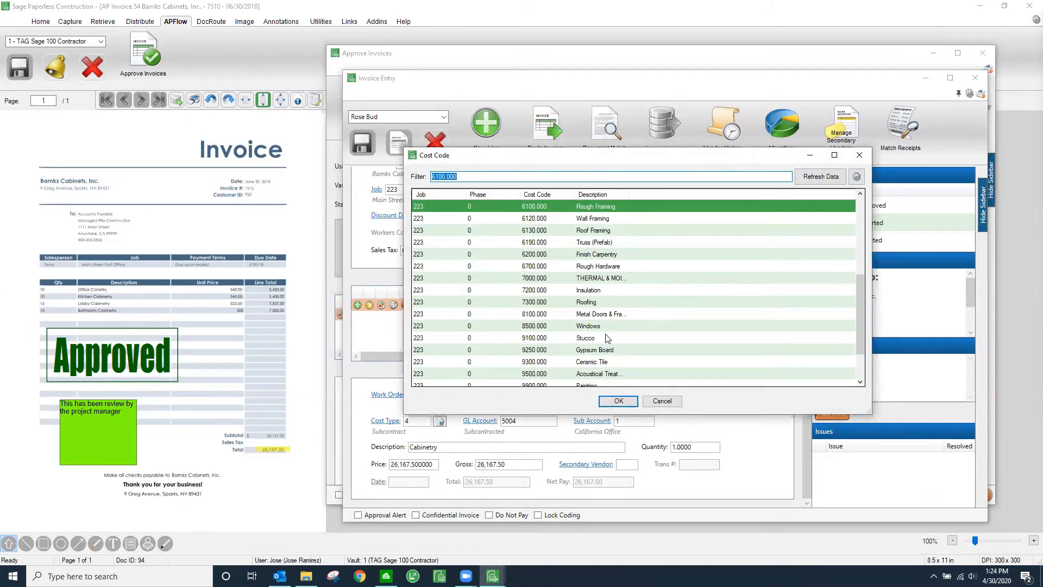
pyautogui.scroll(4, 607, 336)
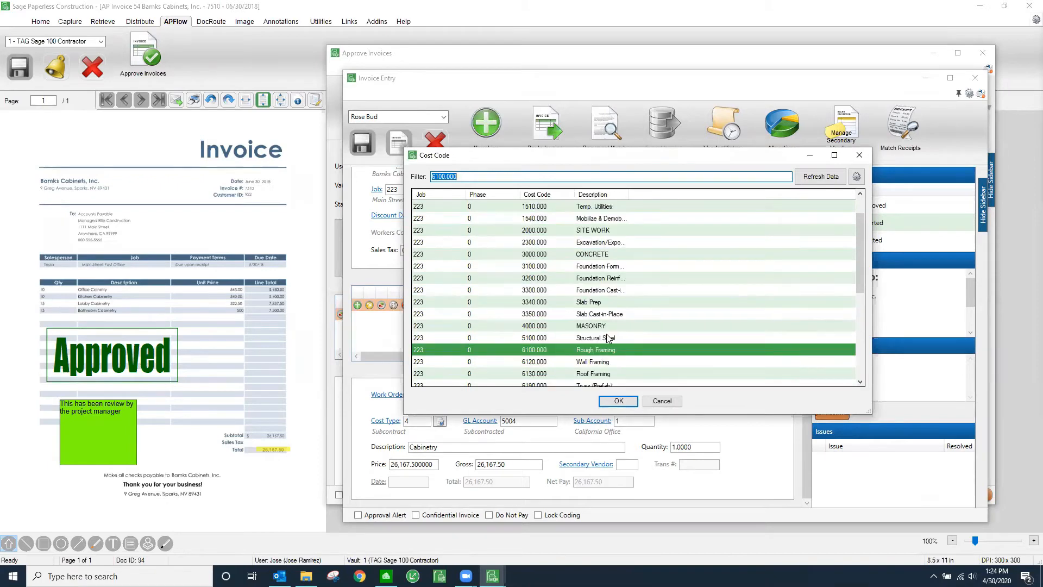
pyautogui.scroll(-5, 607, 336)
pyautogui.scroll(-1, 607, 336)
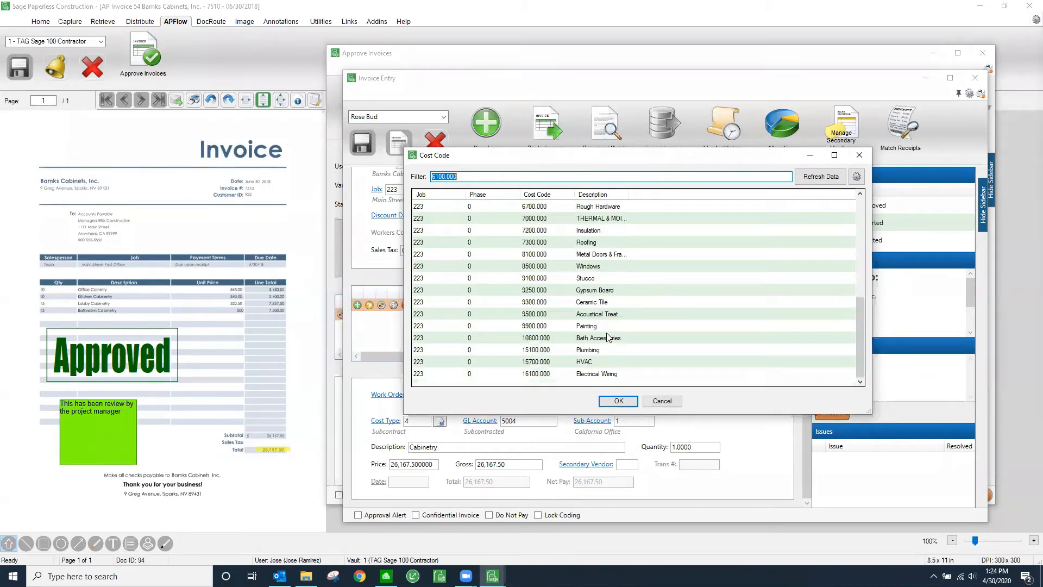
pyautogui.click(661, 402)
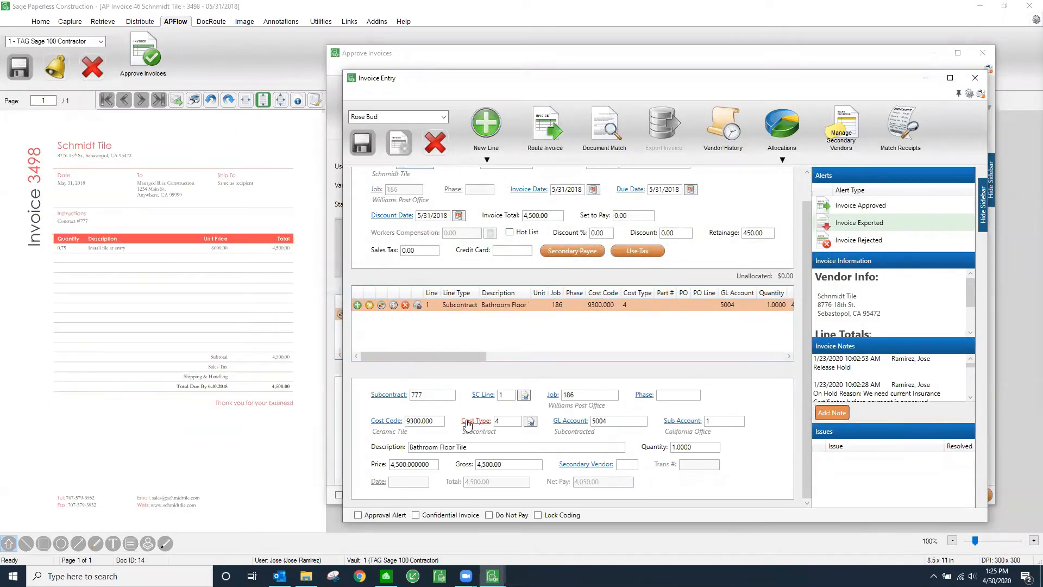
# - Review the Commitment Worksheet and the Job Budget Worksheet for the Schnmidt Tile invoice's Bathroom Floor Tile line
pyautogui.click(525, 396)
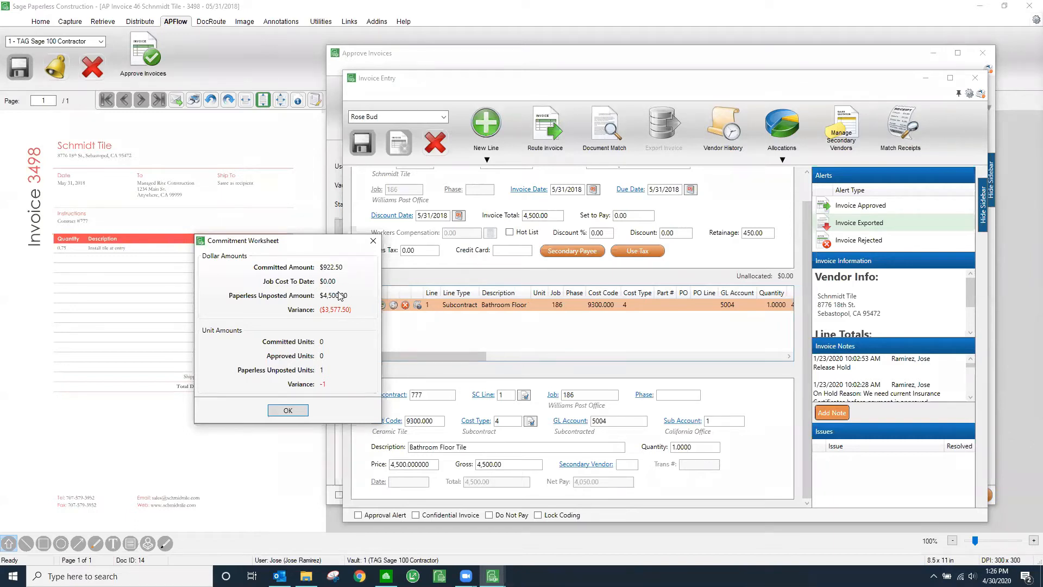
pyautogui.press('Return')
pyautogui.click(530, 421)
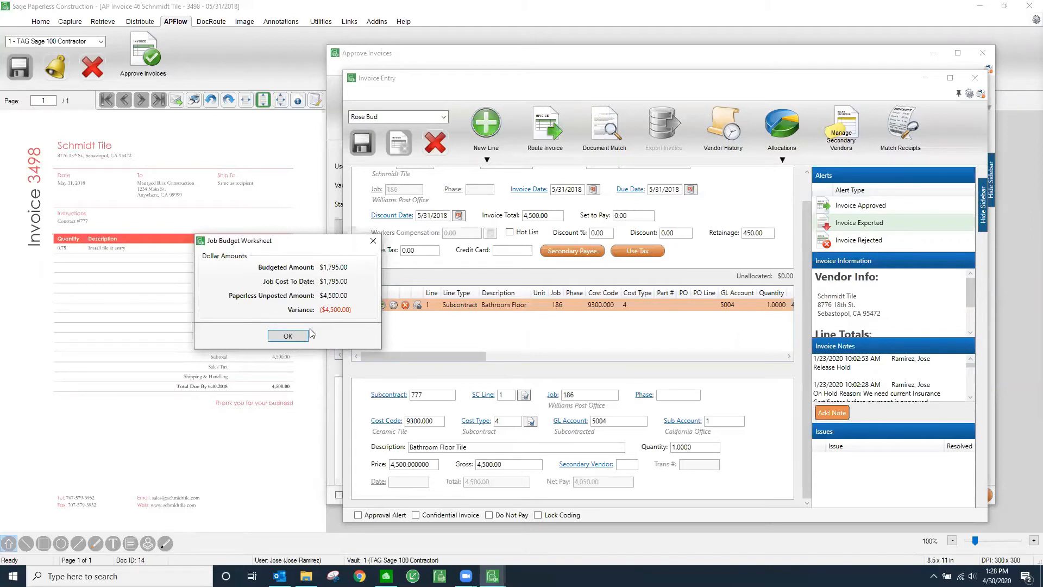
pyautogui.click(294, 336)
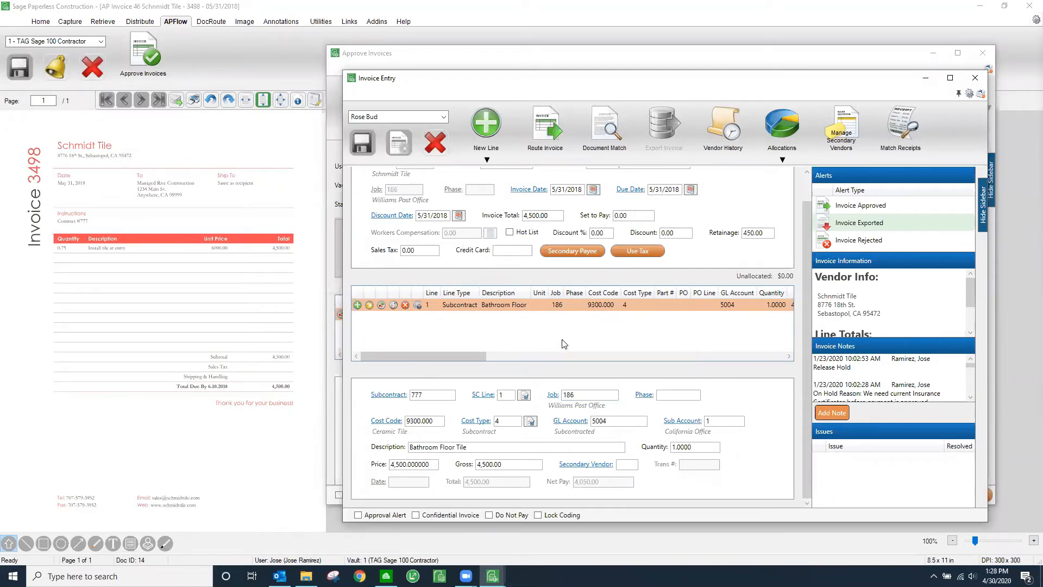
# - Close the invoice entry and approve the Schnmidt Tile invoice, waiving the validation warnings
pyautogui.click(982, 83)
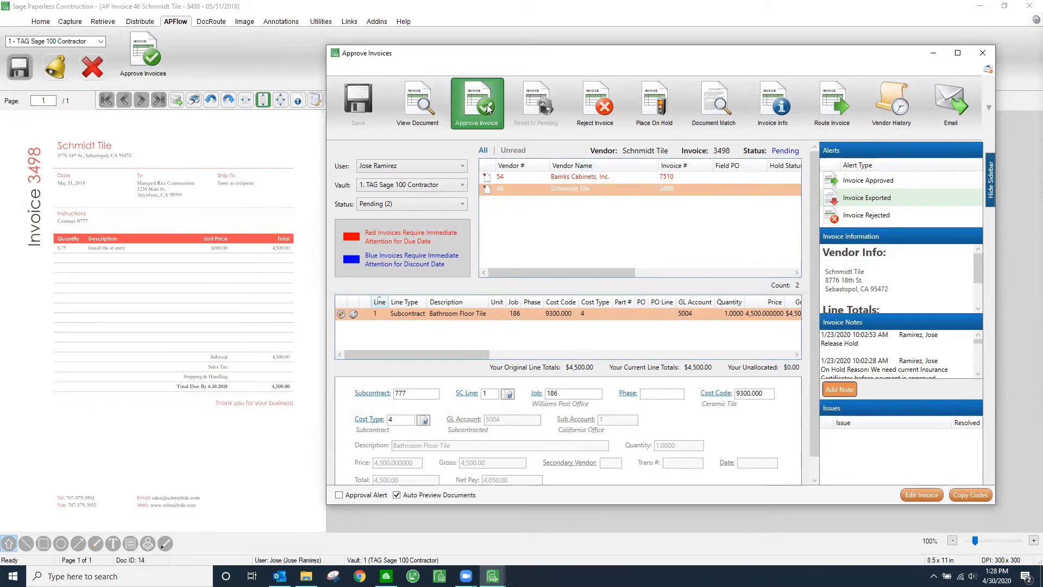
pyautogui.click(488, 108)
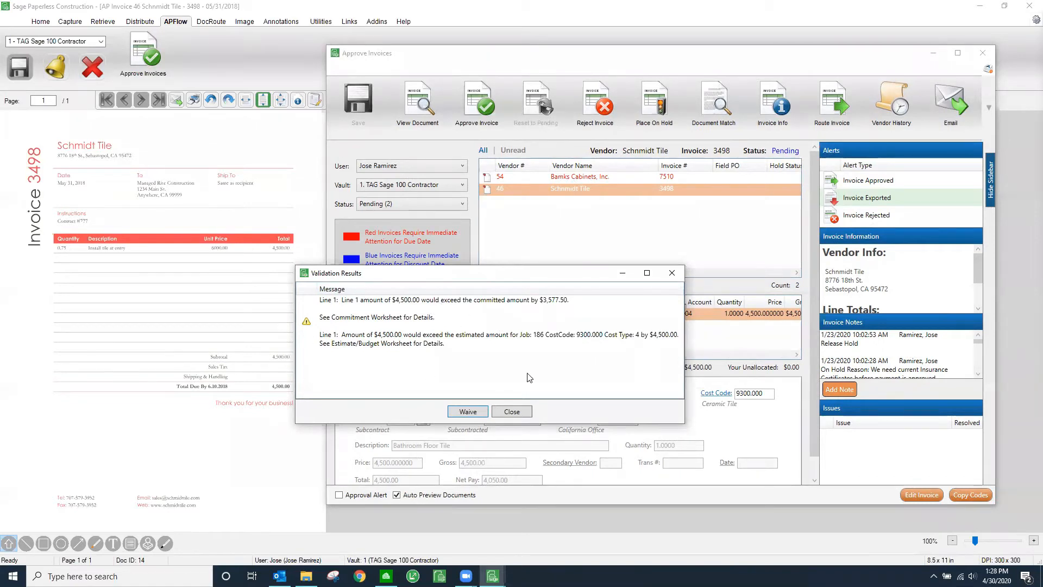
pyautogui.click(468, 412)
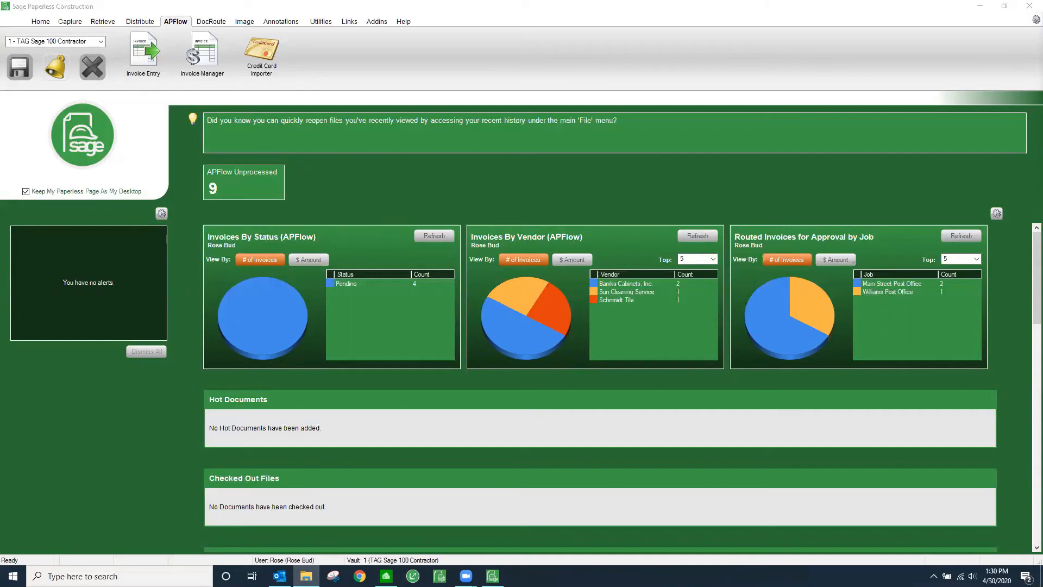
# - Bring the subcontract file in through the Index File option, and move the Index Document window beside the document image
pyautogui.moveTo(0, 380); pyautogui.dragTo(594, 314)
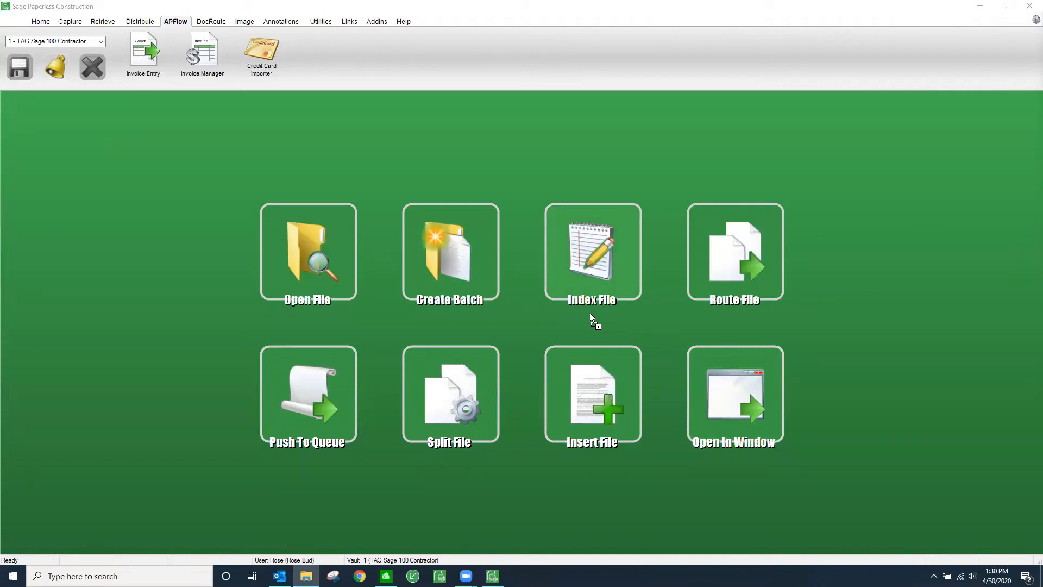
pyautogui.moveTo(591, 314); pyautogui.dragTo(743, 276)
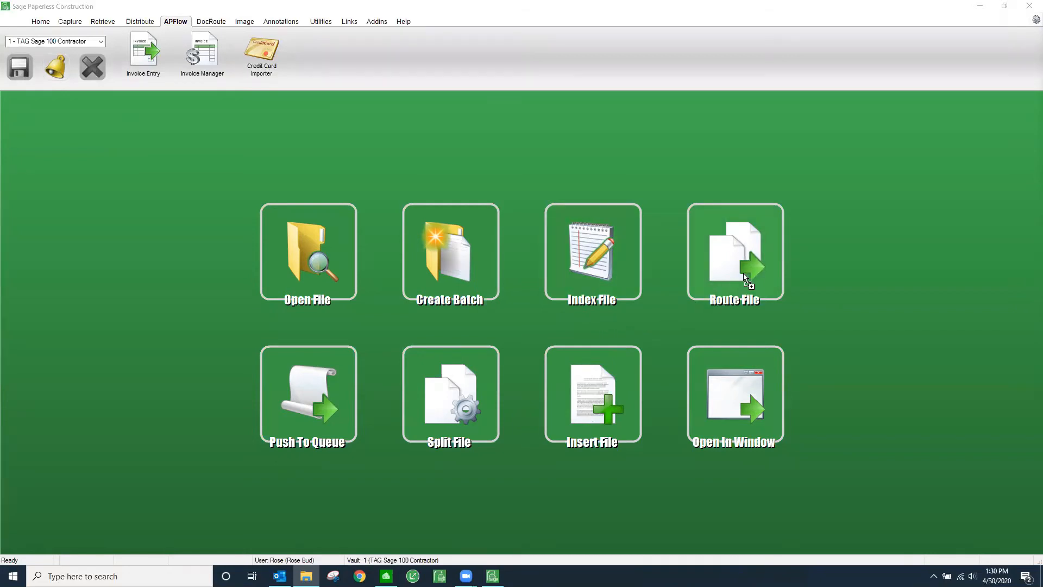
pyautogui.moveTo(743, 273)
pyautogui.mouseDown()
pyautogui.moveTo(744, 304)
pyautogui.moveTo(610, 305)
pyautogui.moveTo(599, 280)
pyautogui.moveTo(645, 301)
pyautogui.moveTo(628, 322)
pyautogui.moveTo(598, 263)
pyautogui.mouseUp()
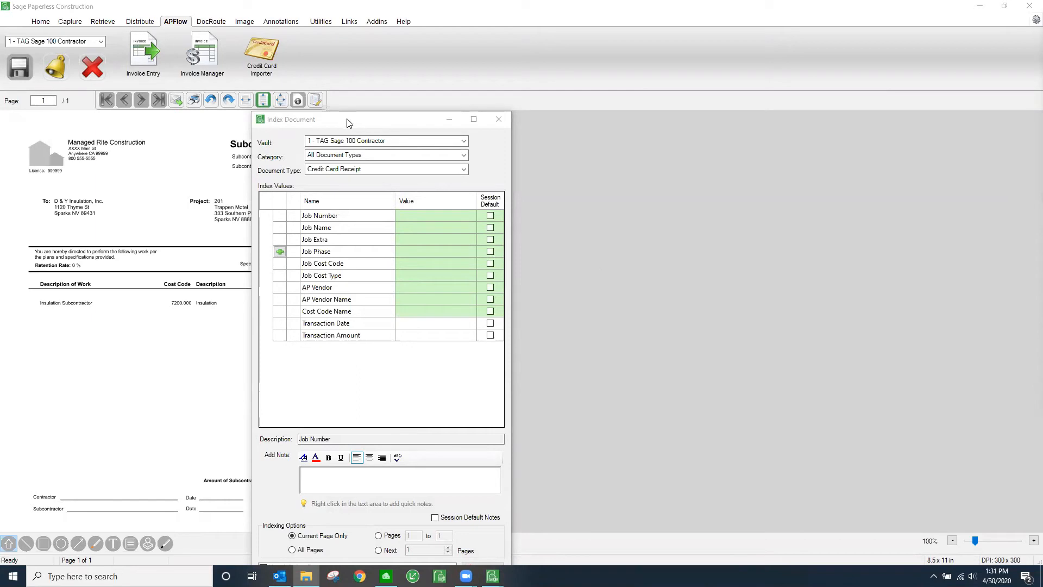
pyautogui.click(367, 128)
pyautogui.moveTo(367, 128); pyautogui.dragTo(475, 93)
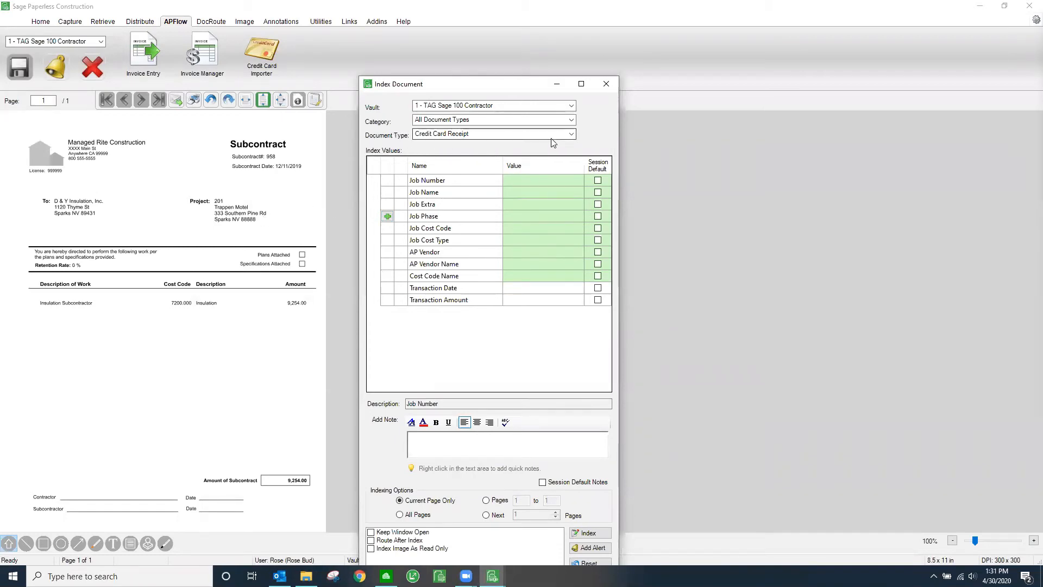
# - Set the document type to Subcontract and enter 958 as the subcontract number
pyautogui.click(573, 134)
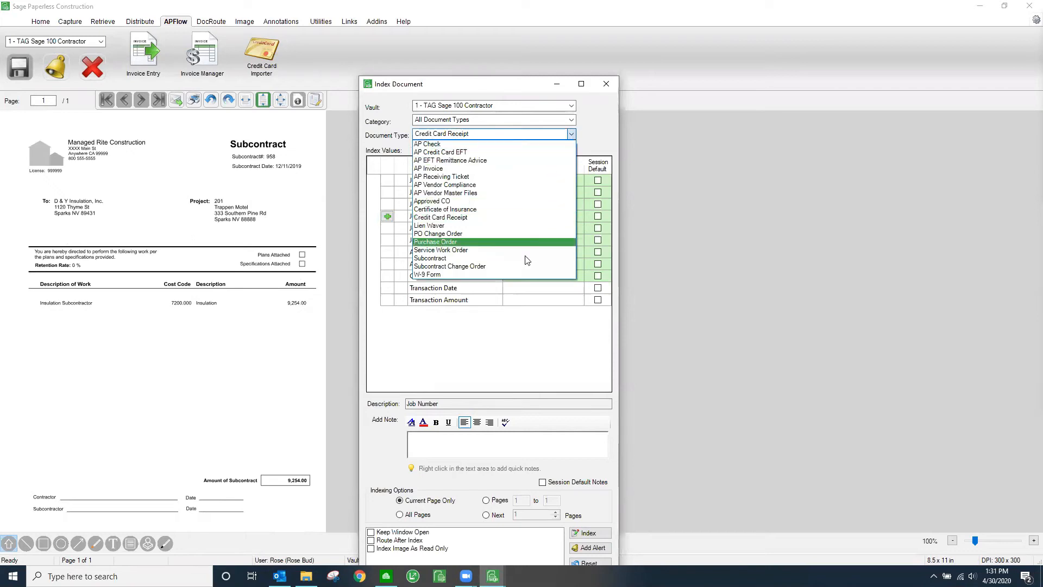
pyautogui.click(460, 260)
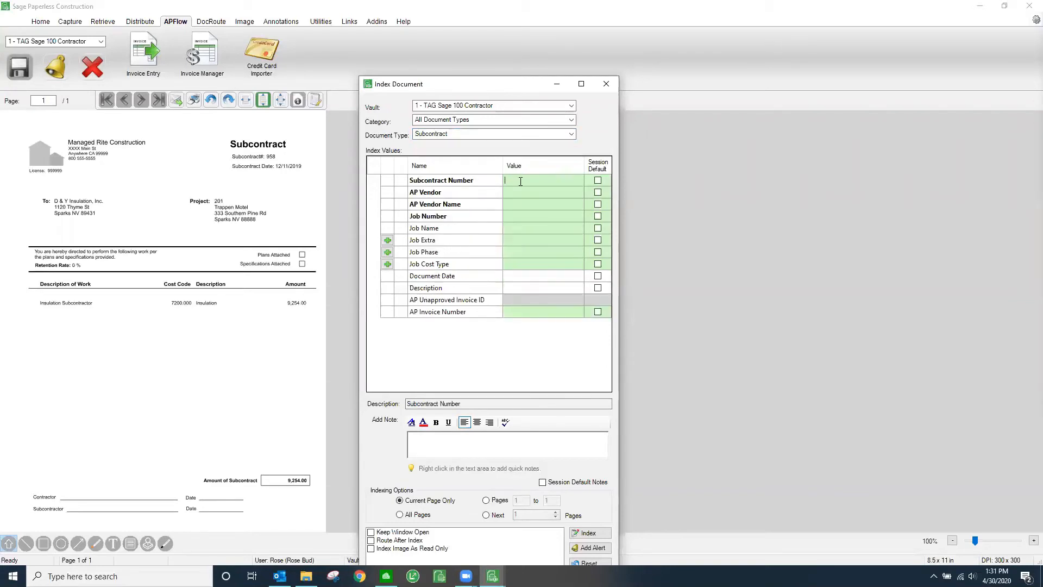
pyautogui.write('958')
pyautogui.press('Return')
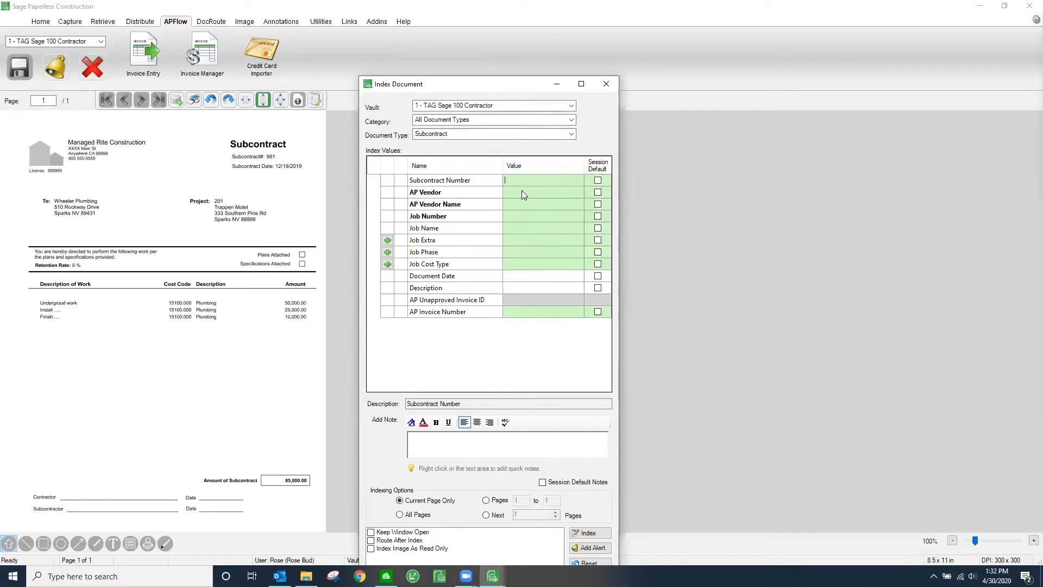
# - Look up the subcontract number by vendor with the filter "whe", and choose Wheeler Plumbing's subcontract 817 for the Trappen Motel
pyautogui.doubleClick(498, 182)
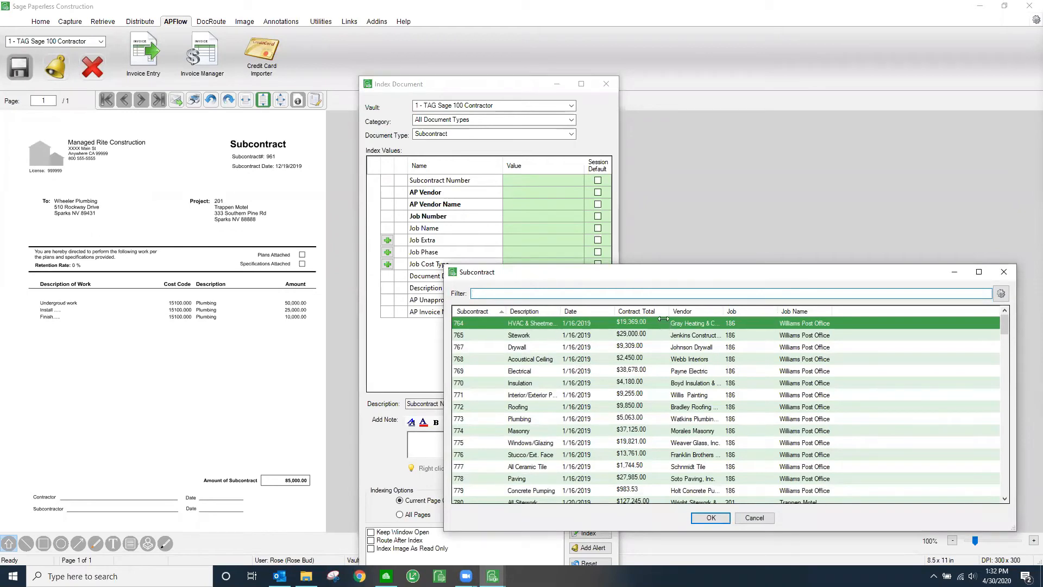
pyautogui.click(685, 312)
pyautogui.click(534, 293)
pyautogui.write('w')
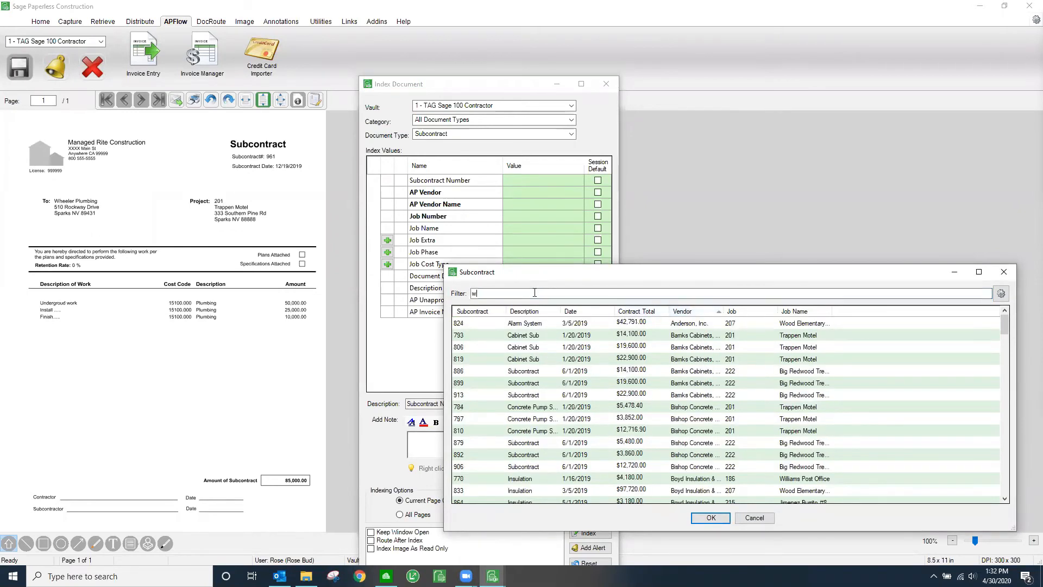
pyautogui.write('he')
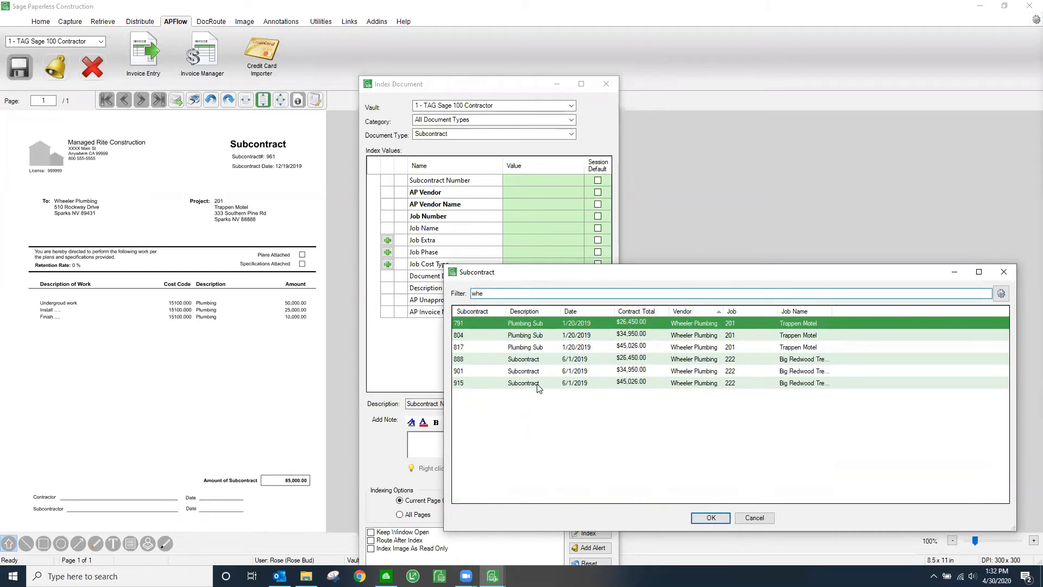
pyautogui.click(536, 348)
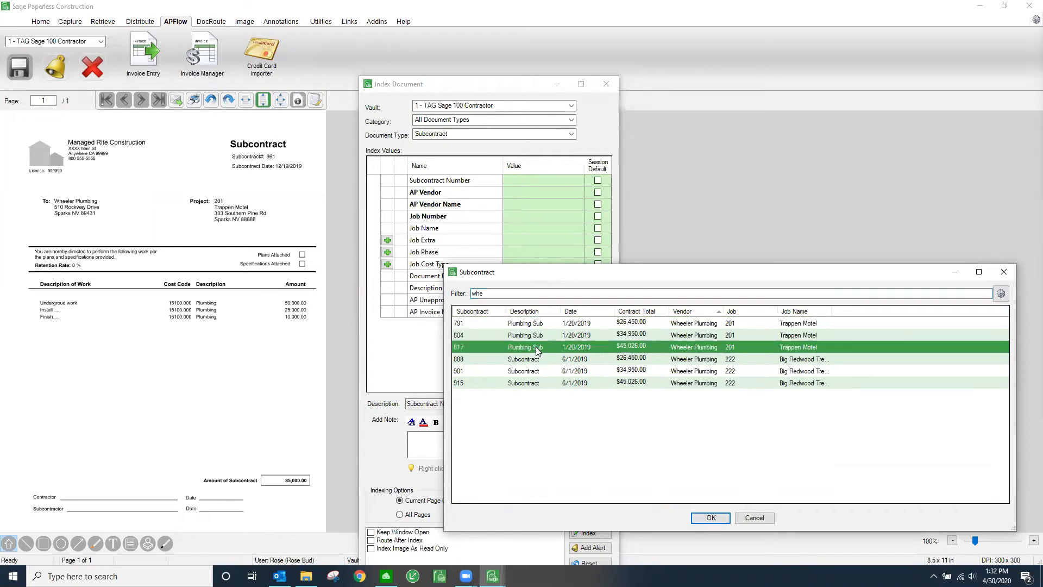
pyautogui.doubleClick(535, 348)
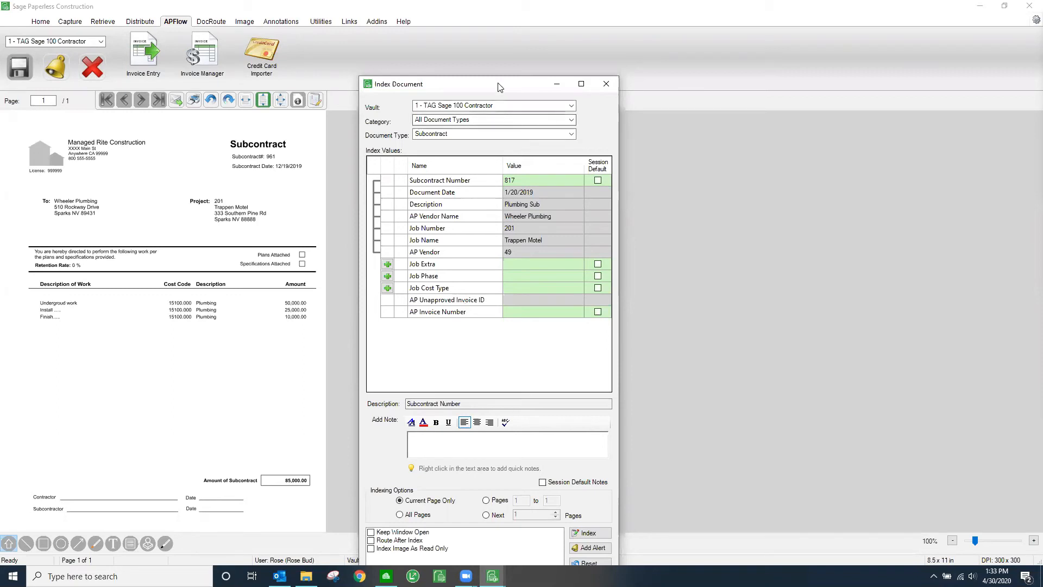
# - Index the Wheeler Plumbing subcontract with Route After Index enabled, and move the Document Route Configuration window closer to the document
pyautogui.moveTo(496, 85); pyautogui.dragTo(476, 43)
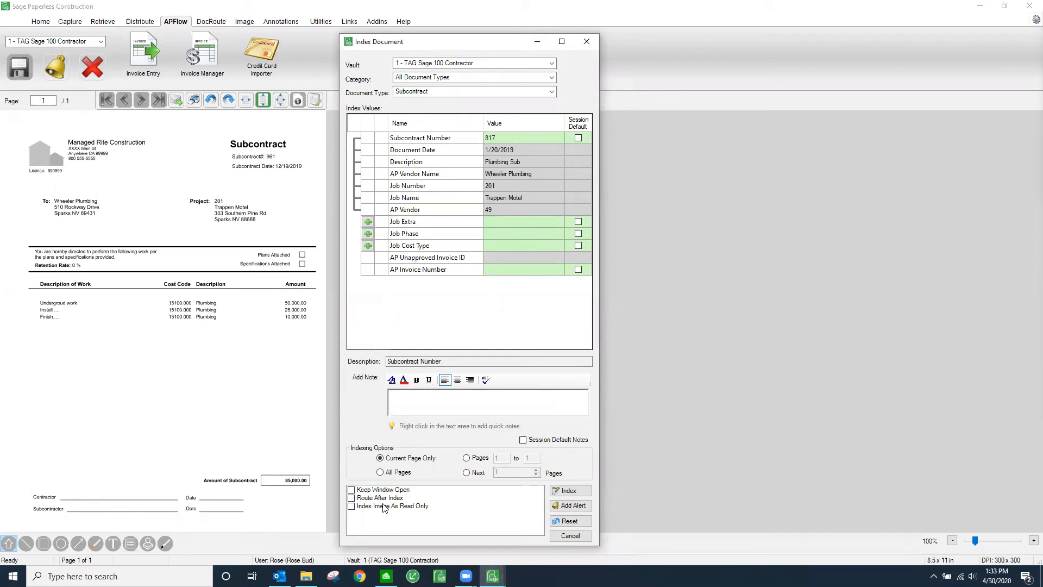
pyautogui.click(352, 498)
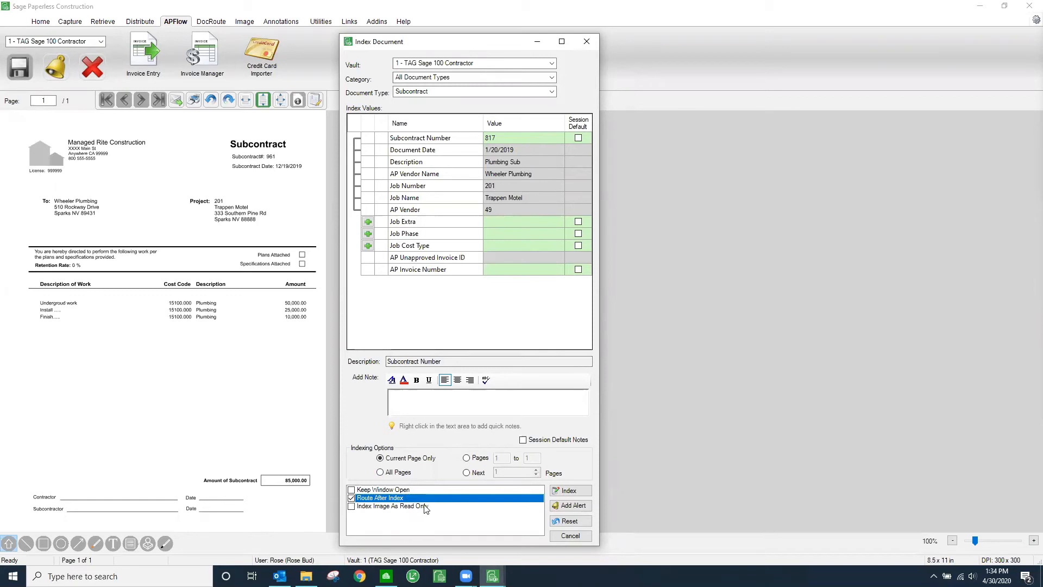
pyautogui.click(569, 493)
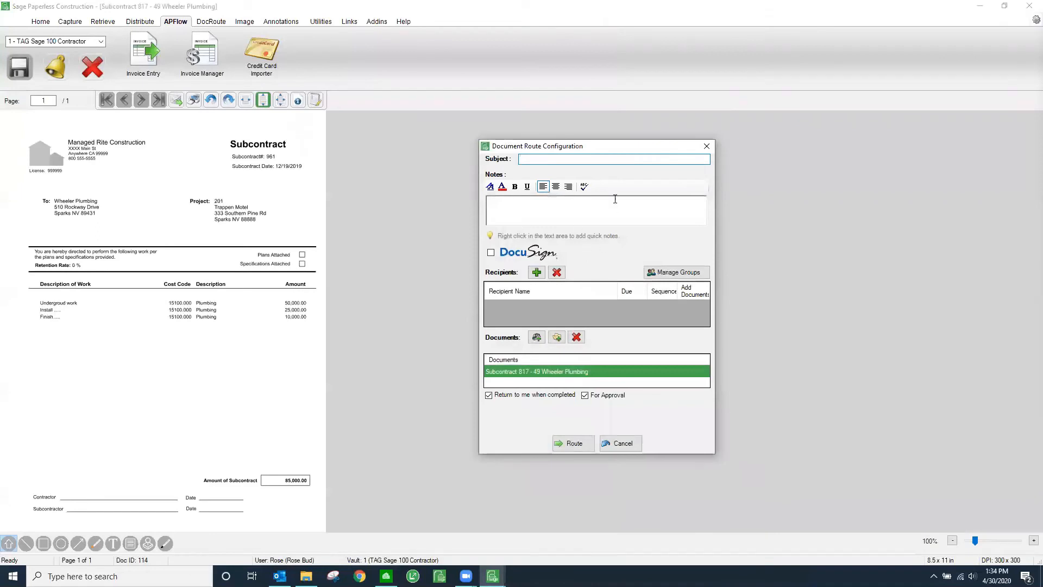
pyautogui.moveTo(599, 147); pyautogui.dragTo(533, 138)
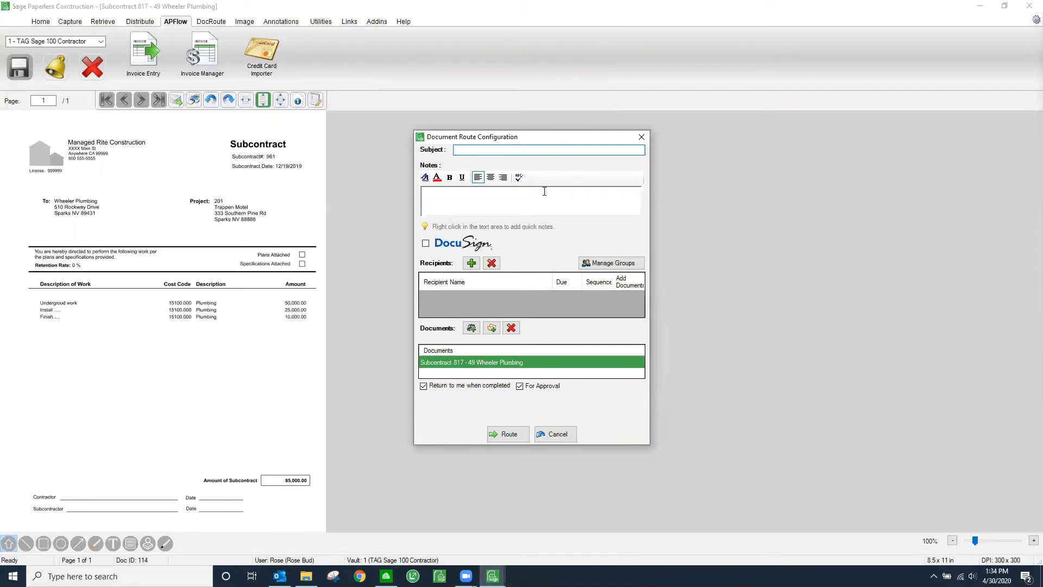
# - Try the DocuSign option in the route configuration, and clear it again
pyautogui.click(462, 202)
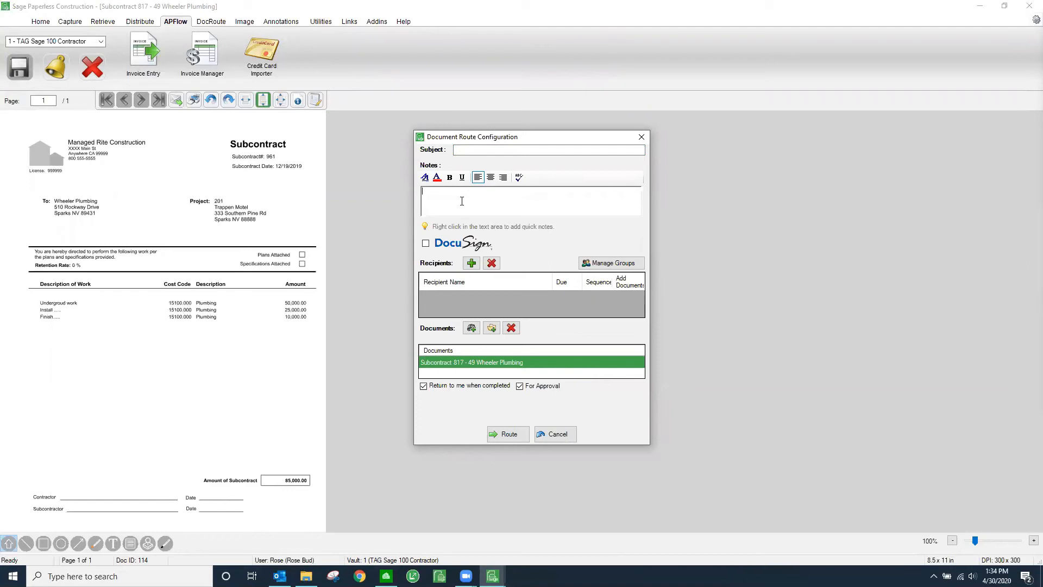
pyautogui.click(425, 243)
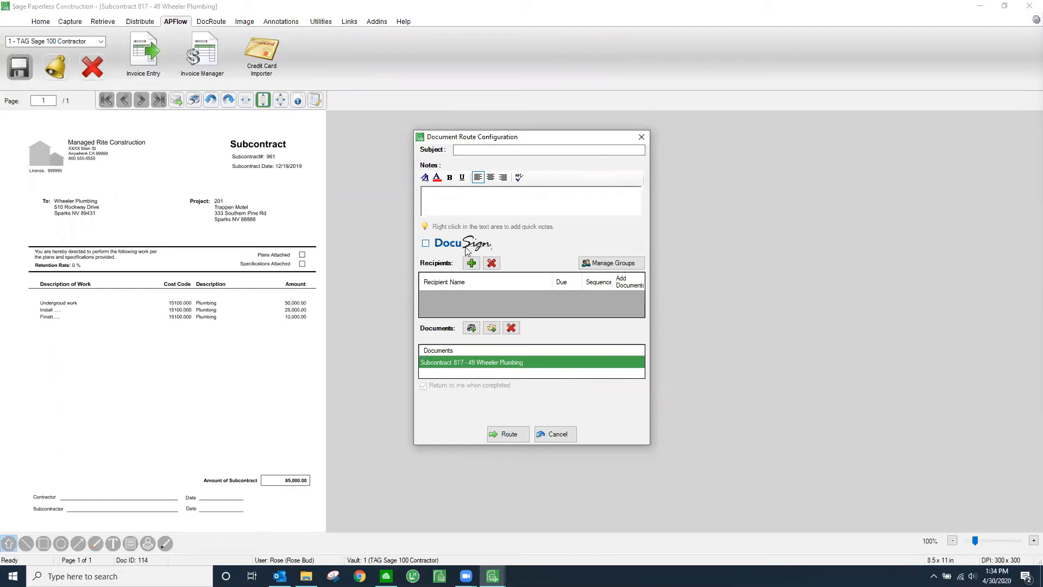
pyautogui.click(466, 248)
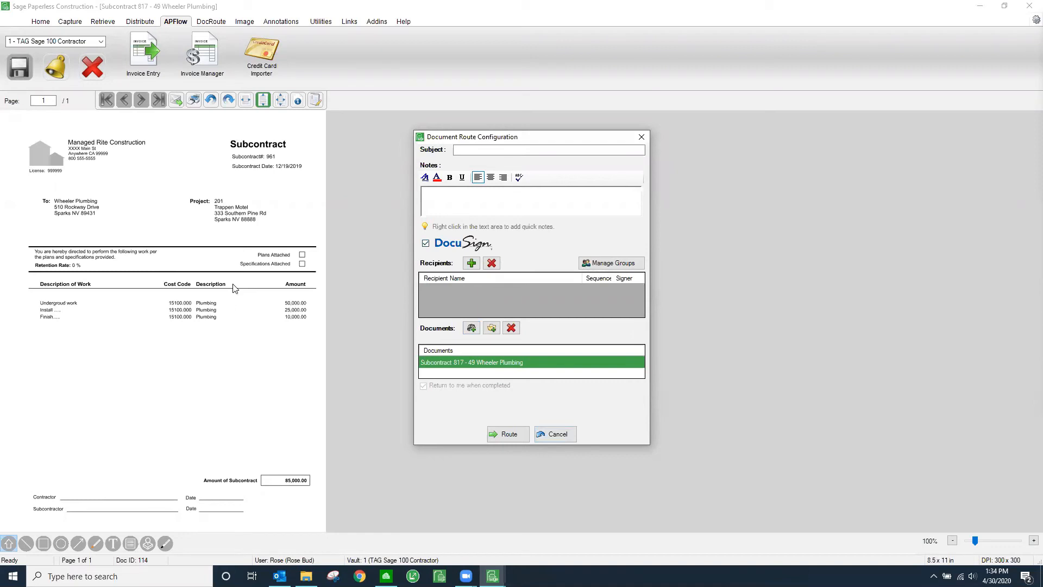
pyautogui.click(426, 244)
pyautogui.click(425, 244)
pyautogui.click(426, 245)
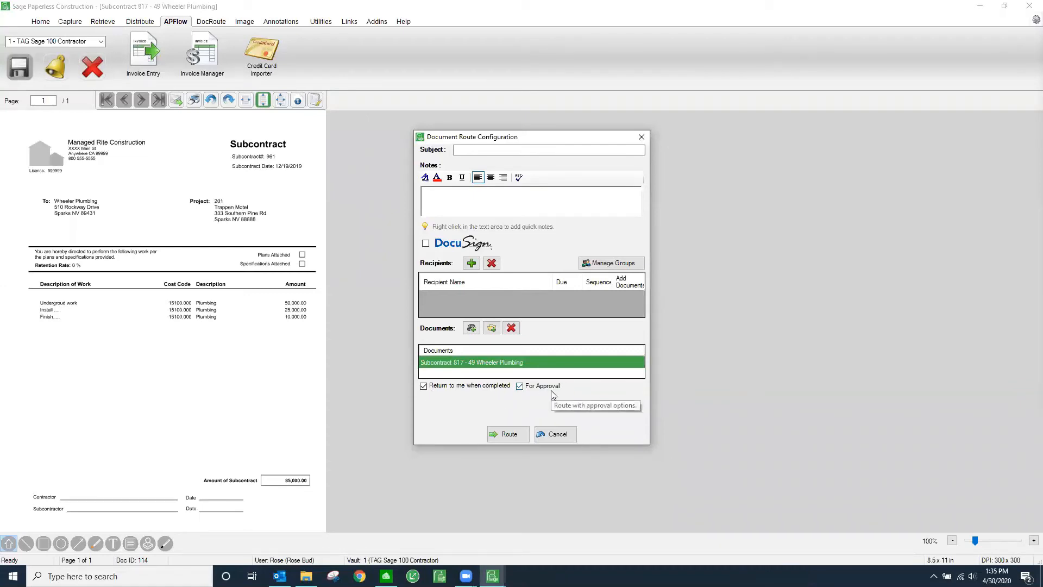
# - Set the route's subject to "For your approval" and try to route the Wheeler Plumbing subcontract
pyautogui.click(509, 435)
pyautogui.click(565, 324)
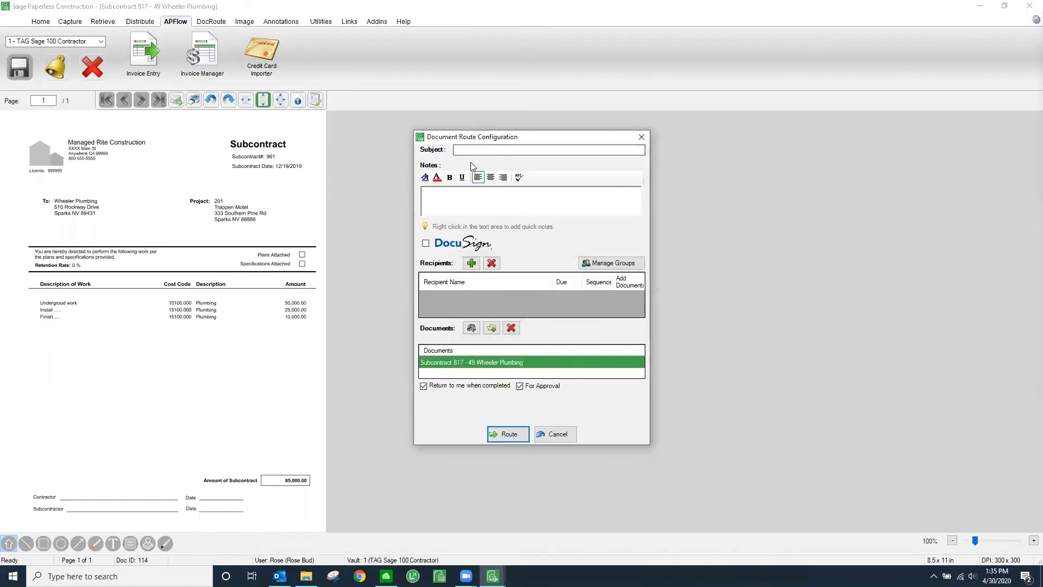
pyautogui.write('For y')
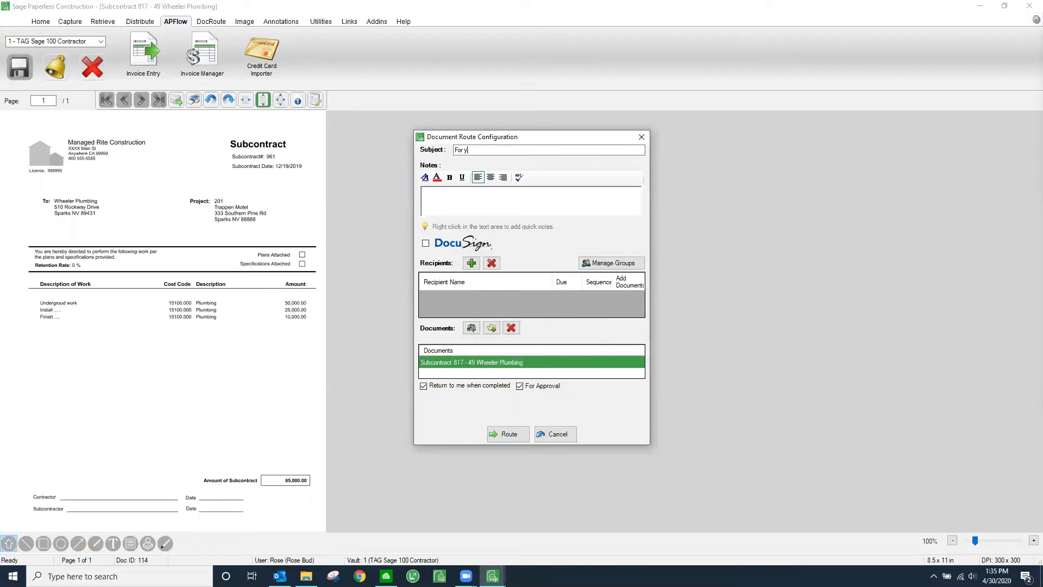
pyautogui.write('our approval')
pyautogui.click(518, 436)
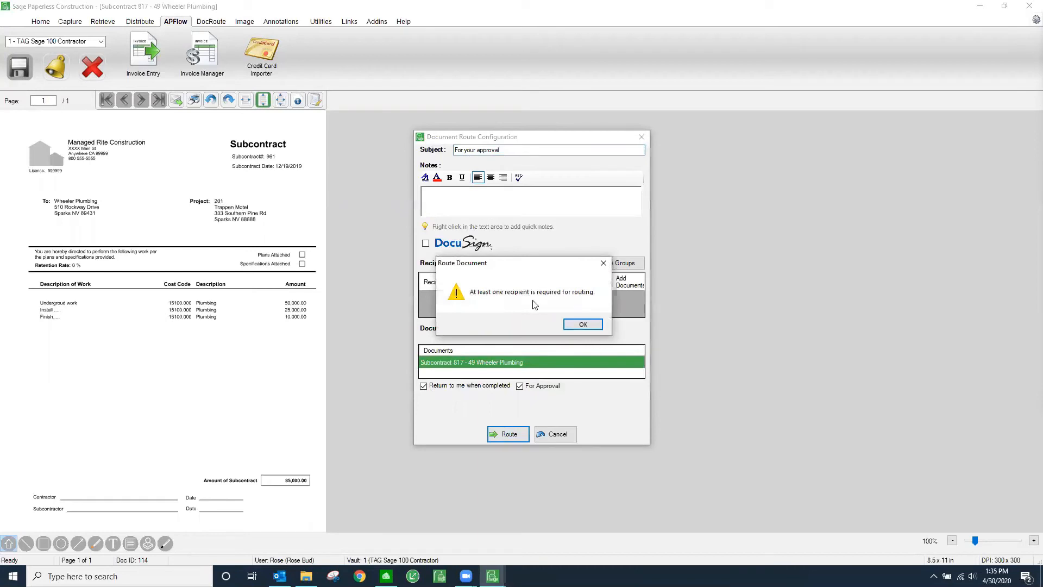
pyautogui.click(581, 324)
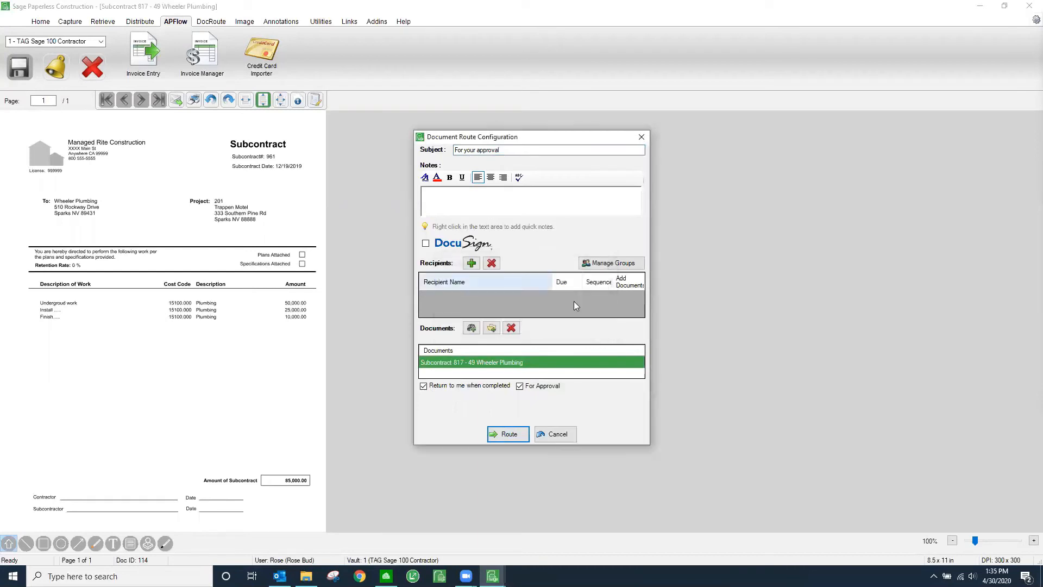
# - Add the second listed user as recipient, route the Wheeler Plumbing subcontract for approval, and close the document
pyautogui.click(471, 264)
pyautogui.click(744, 261)
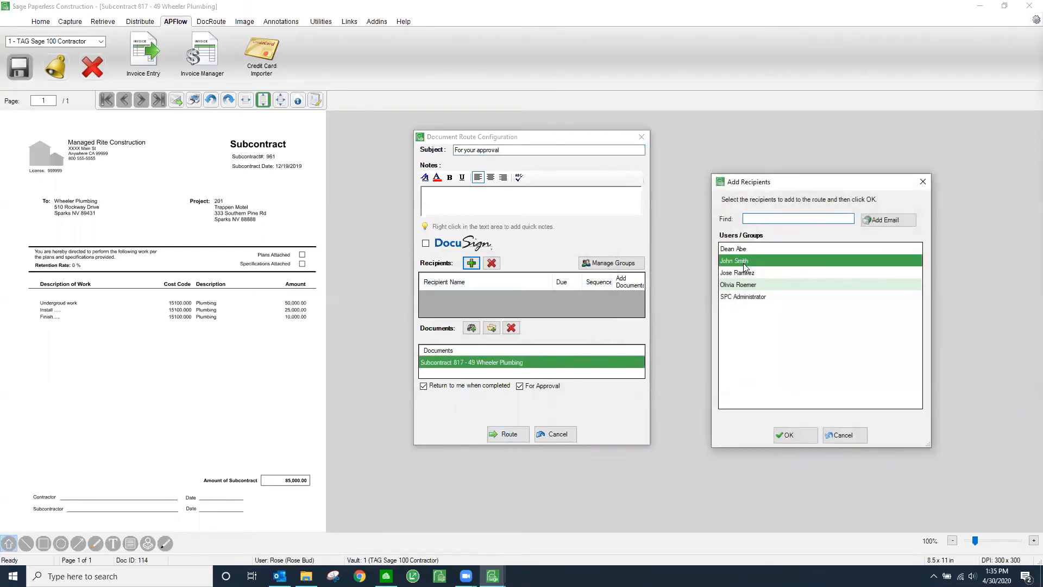
pyautogui.doubleClick(750, 261)
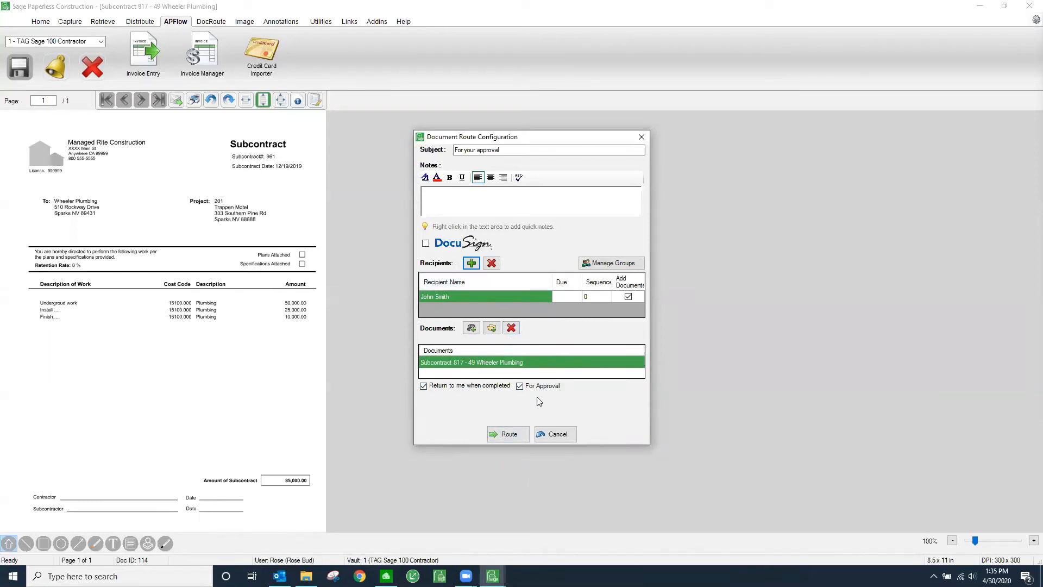
pyautogui.click(515, 438)
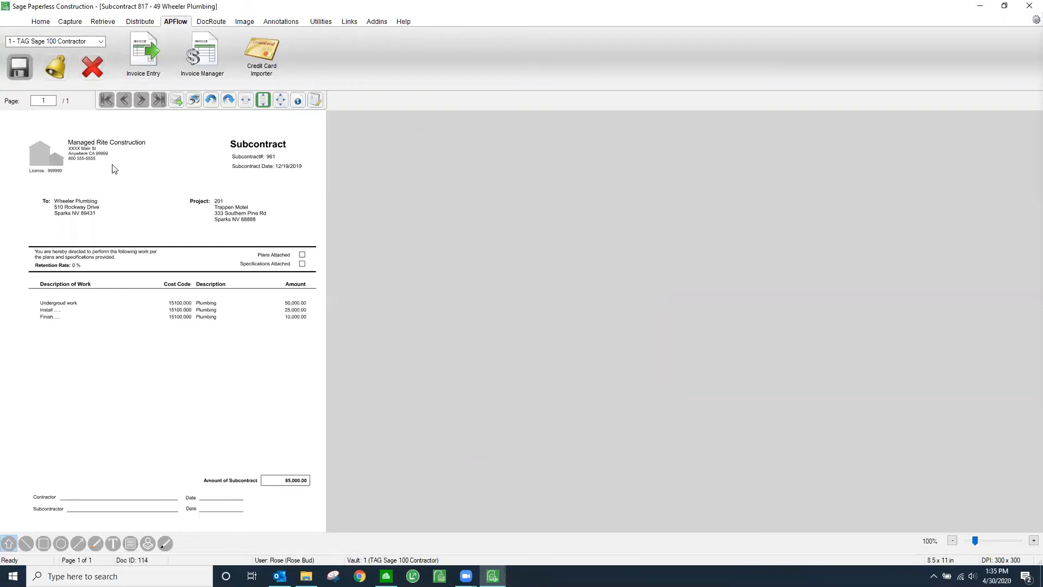
pyautogui.click(89, 63)
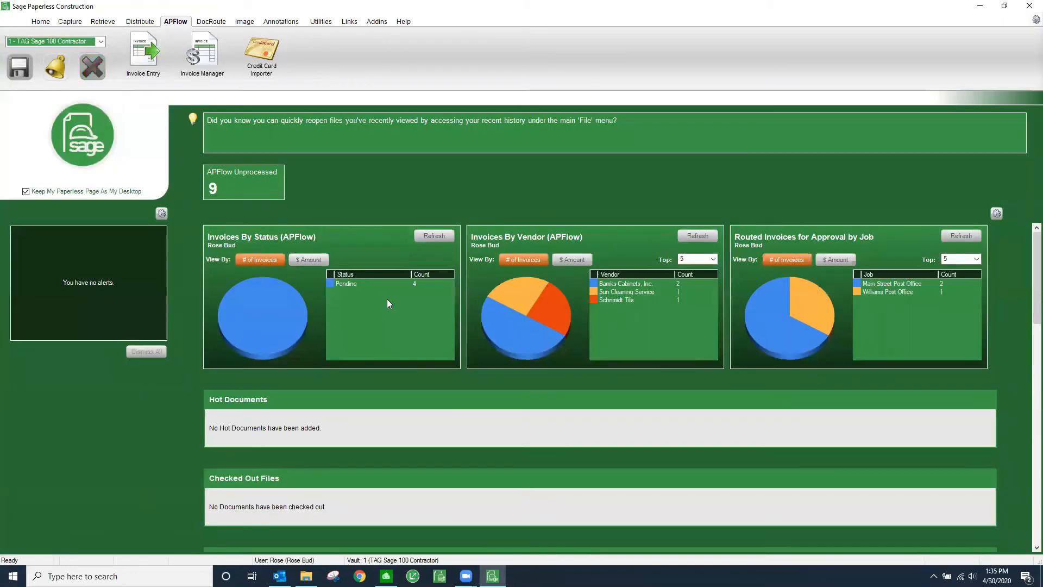
# - As the approver, open the inbox, approve the routed Wheeler Plumbing subcontract without notes, and close document routing
pyautogui.click(575, 23)
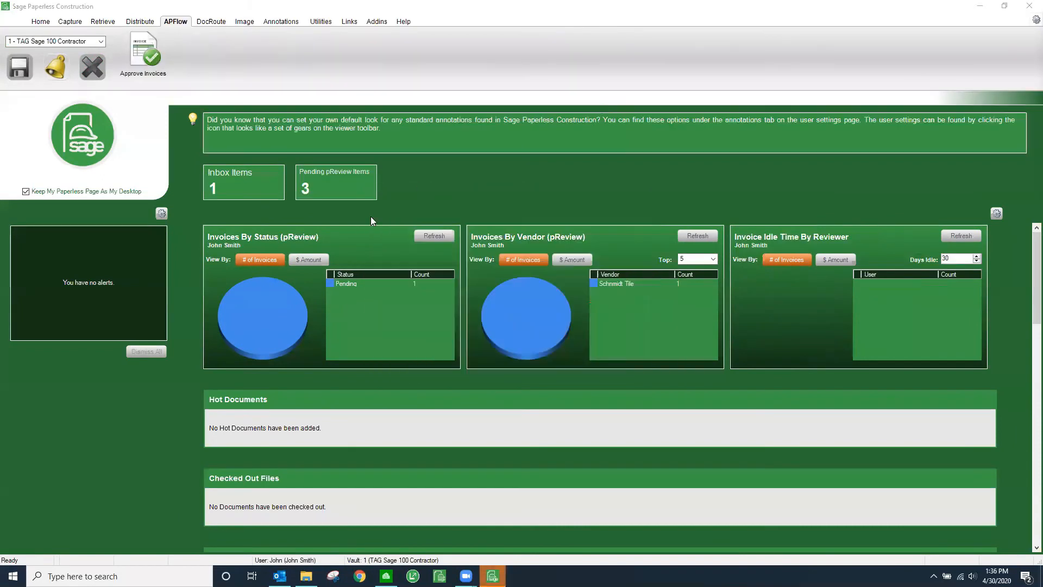
pyautogui.click(214, 191)
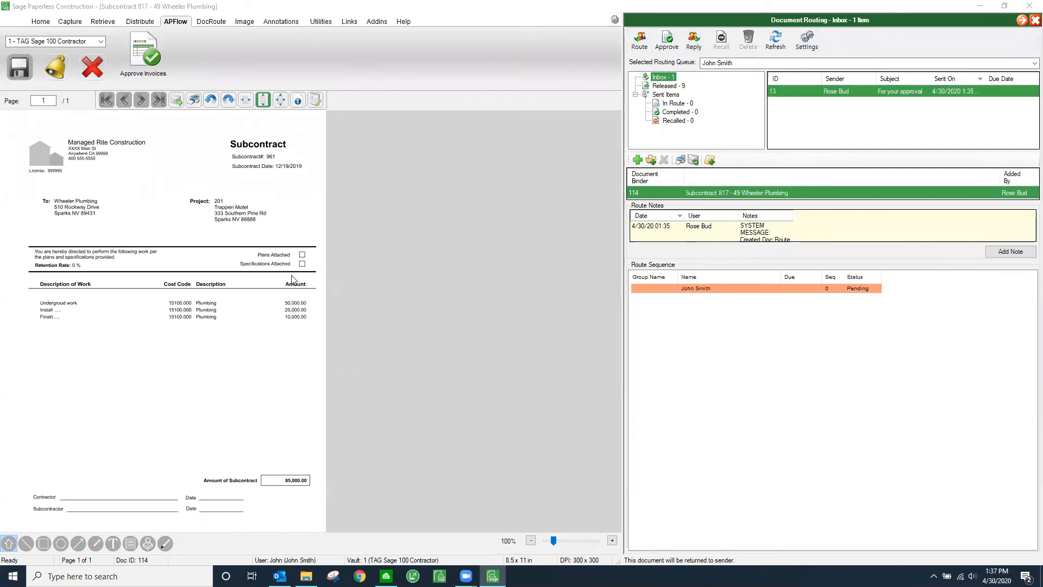
pyautogui.click(669, 41)
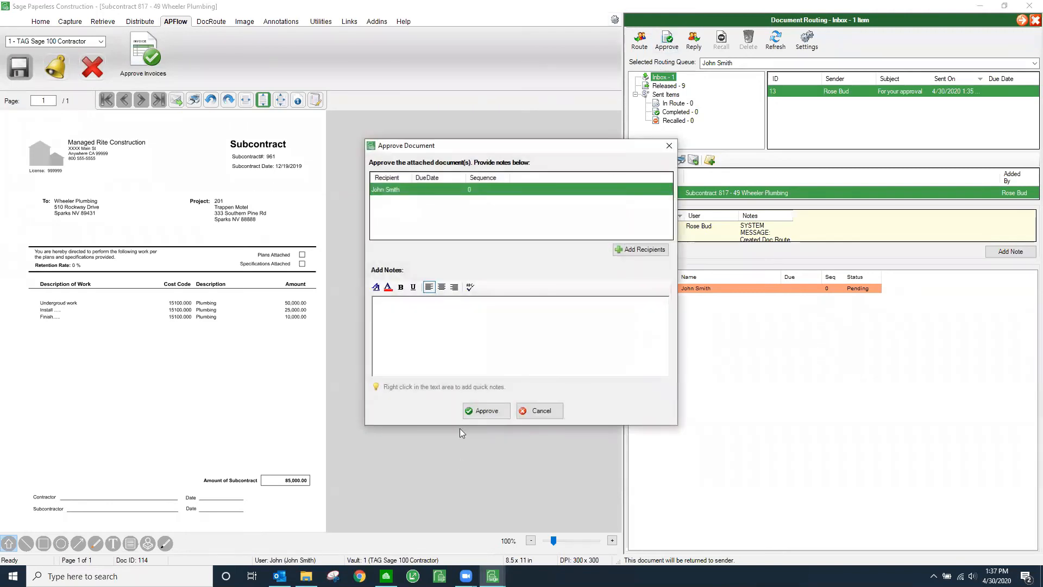
pyautogui.click(487, 411)
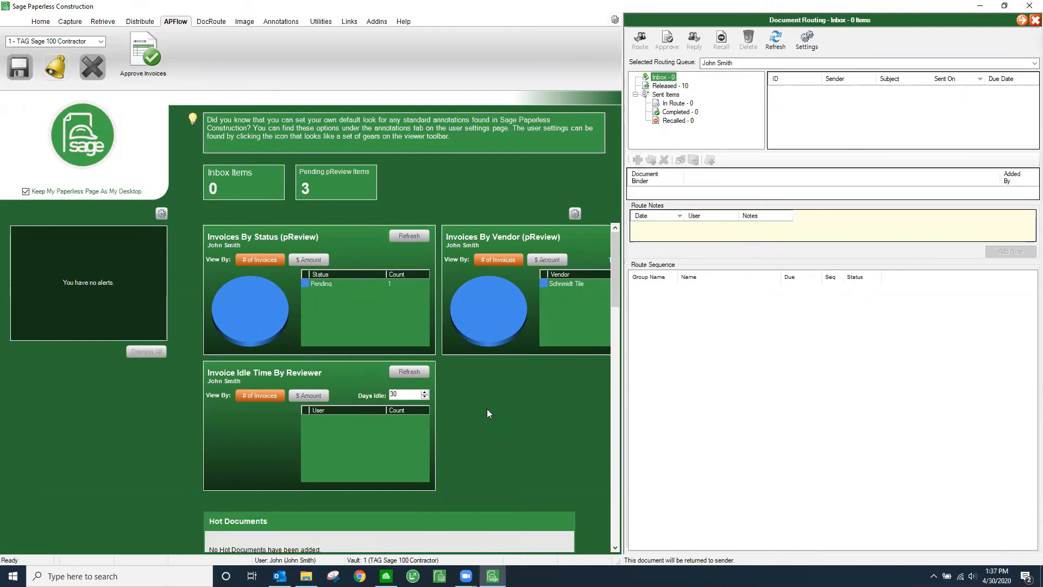
pyautogui.click(1024, 21)
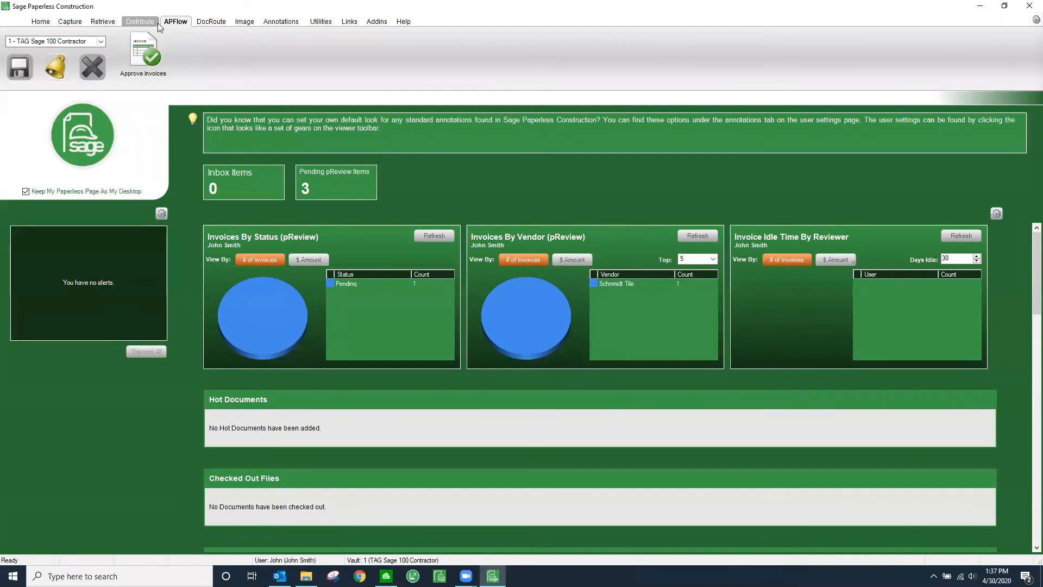
# - Open the document search, review the available document types, and include all of them in the search
pyautogui.click(211, 21)
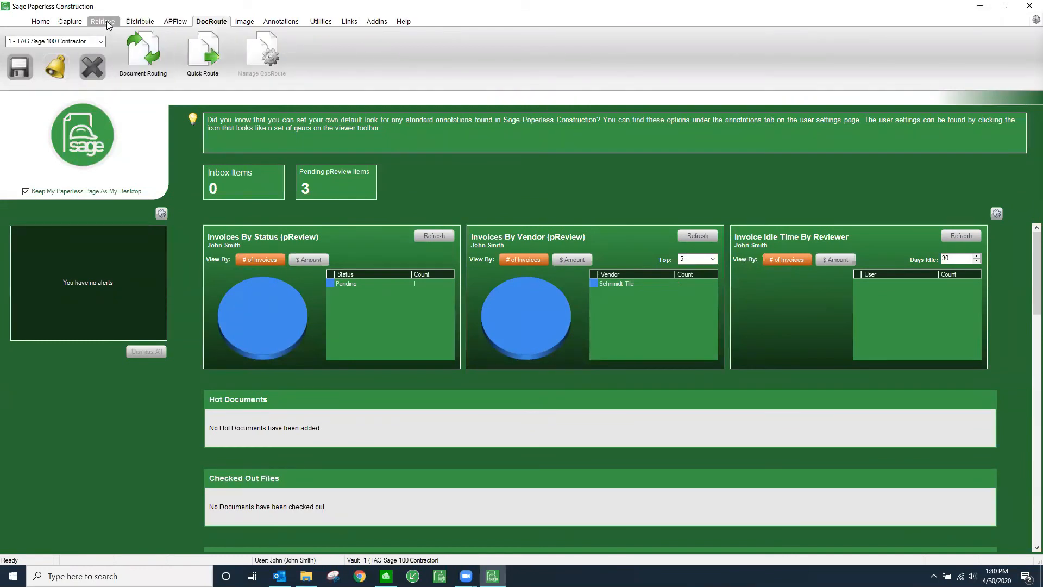
pyautogui.click(103, 21)
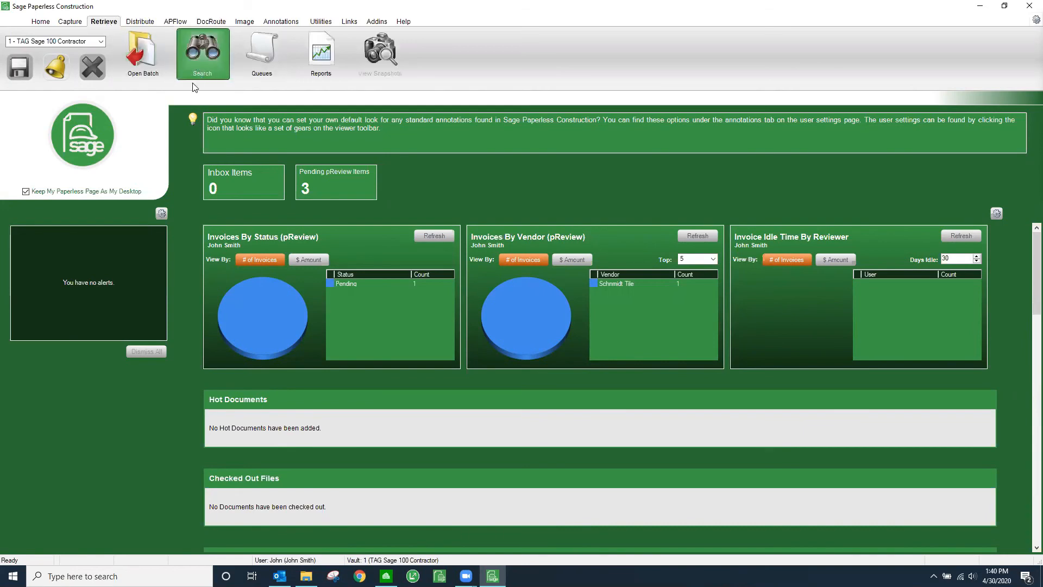
pyautogui.click(199, 64)
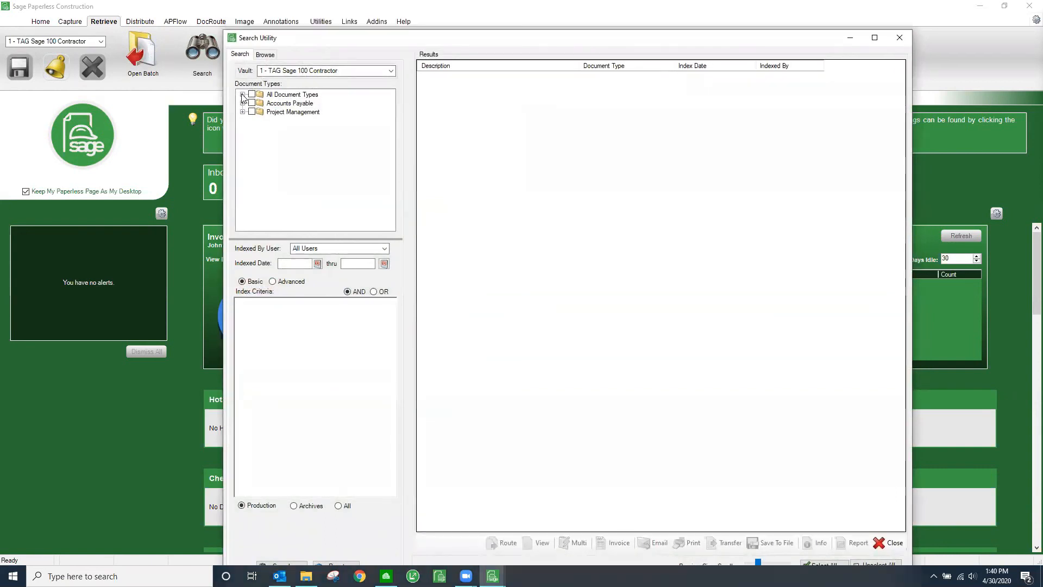
pyautogui.click(243, 95)
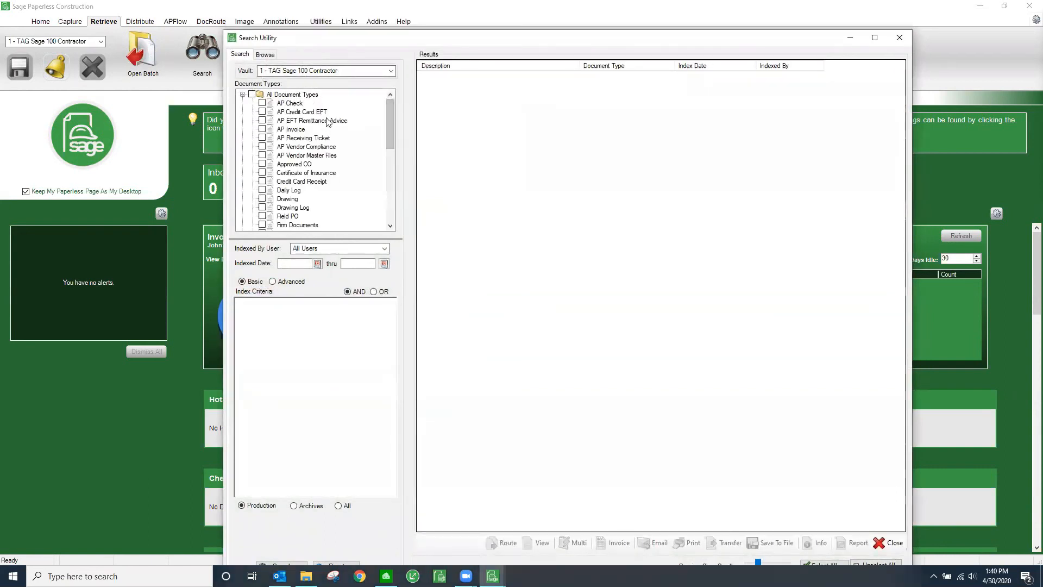
pyautogui.scroll(-3, 349, 152)
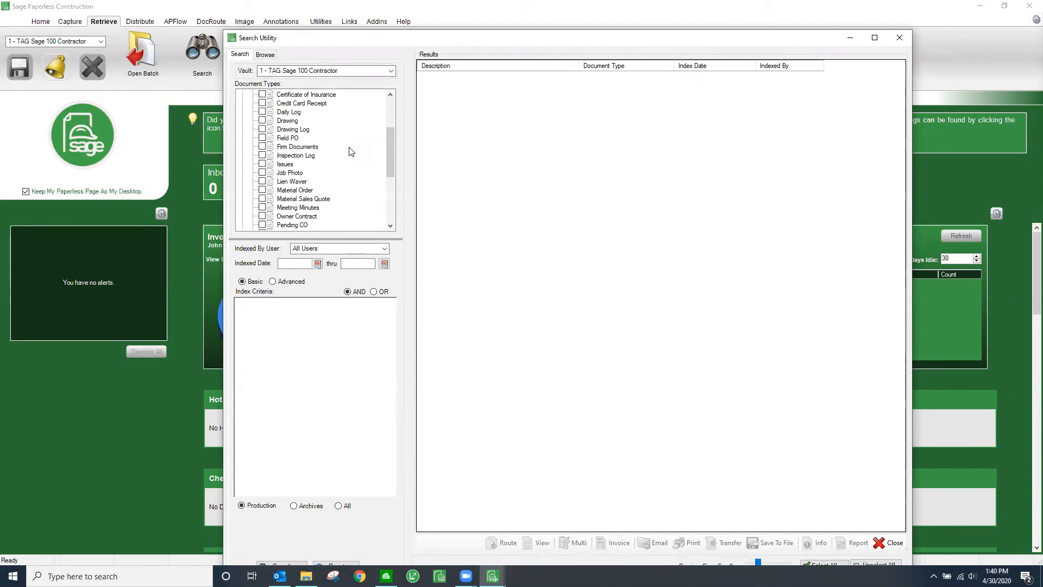
pyautogui.scroll(-5, 350, 152)
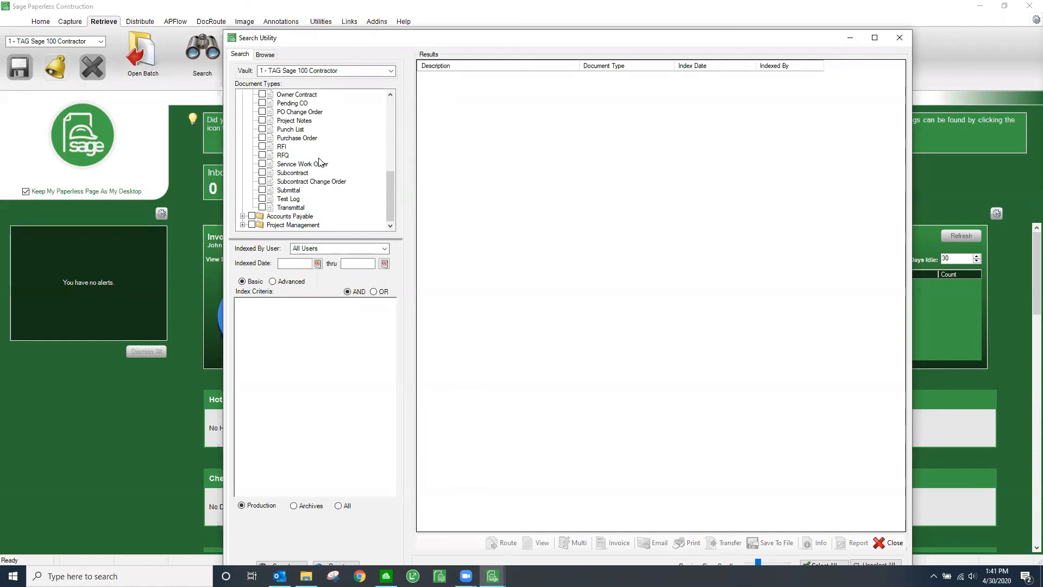
pyautogui.scroll(10, 319, 162)
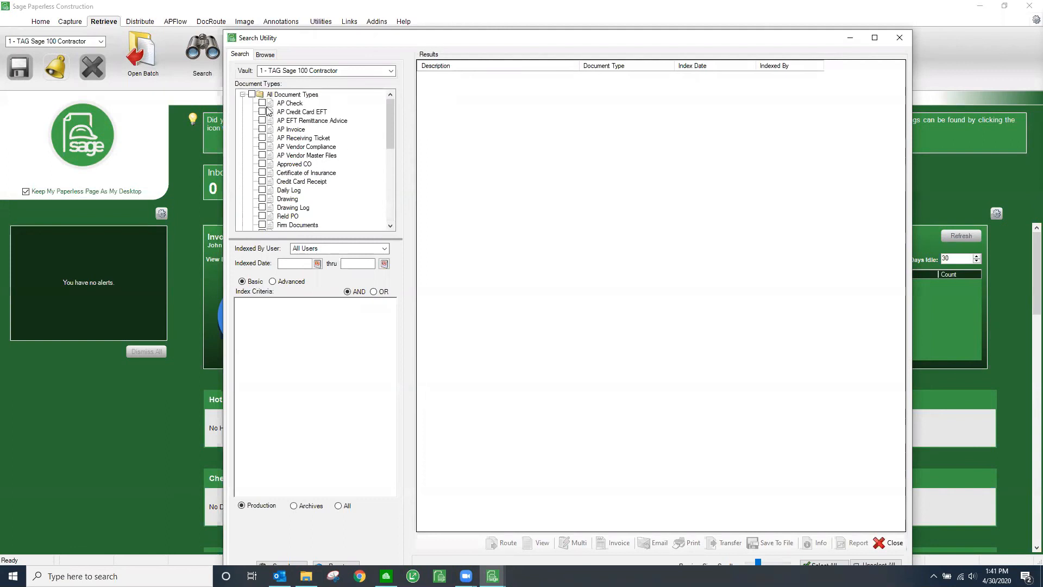
pyautogui.click(242, 94)
pyautogui.click(252, 95)
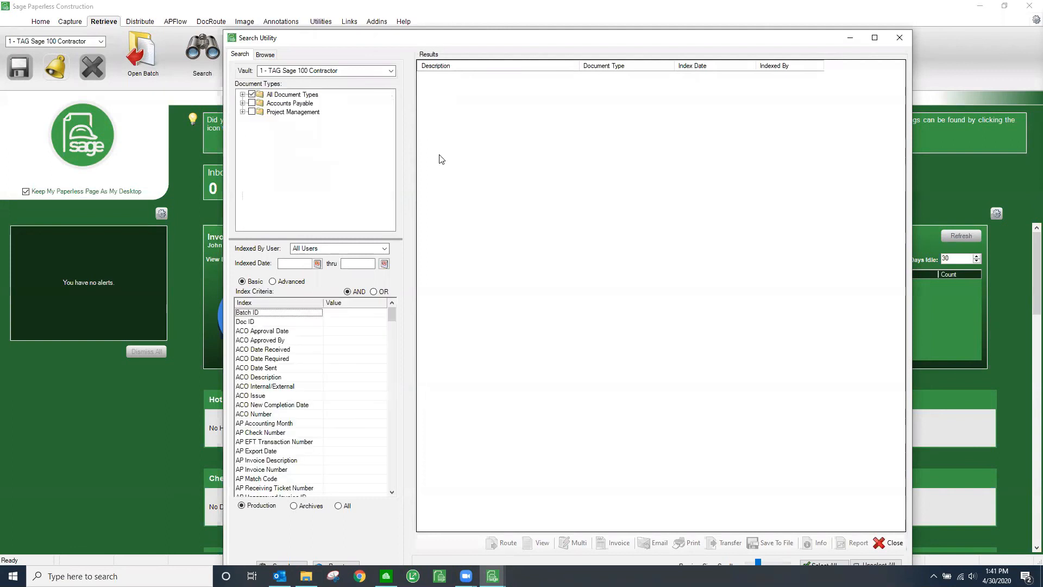
# - Try to search all document types with 201 as the Job Name criterion
pyautogui.scroll(-2, 354, 439)
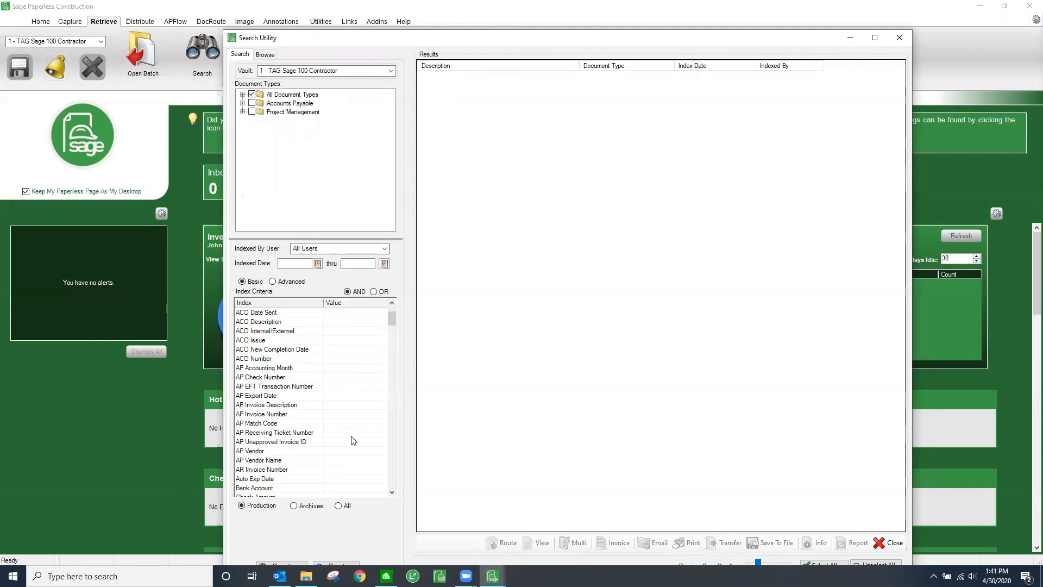
pyautogui.scroll(-12, 353, 440)
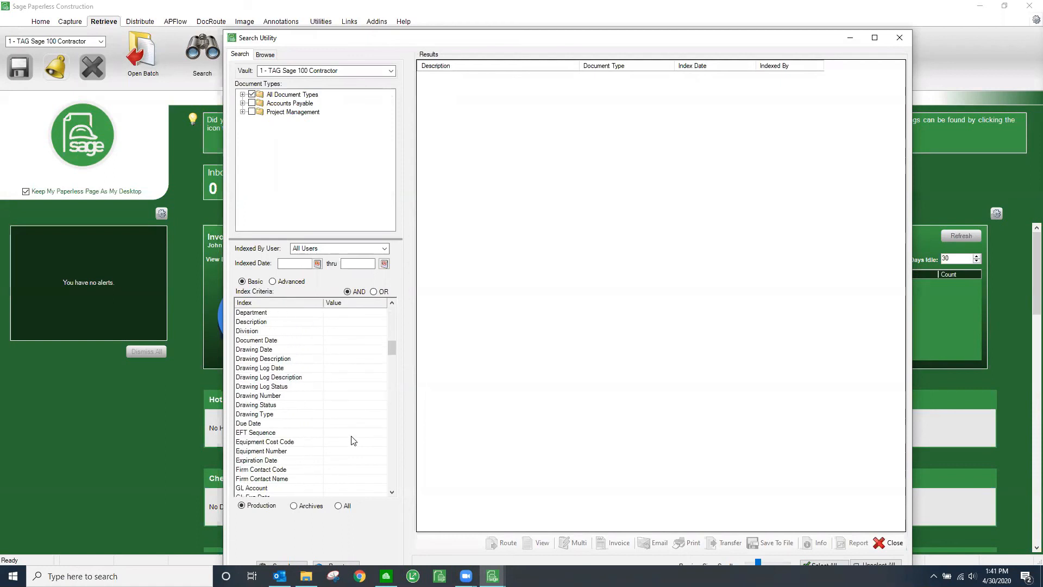
pyautogui.scroll(-12, 353, 440)
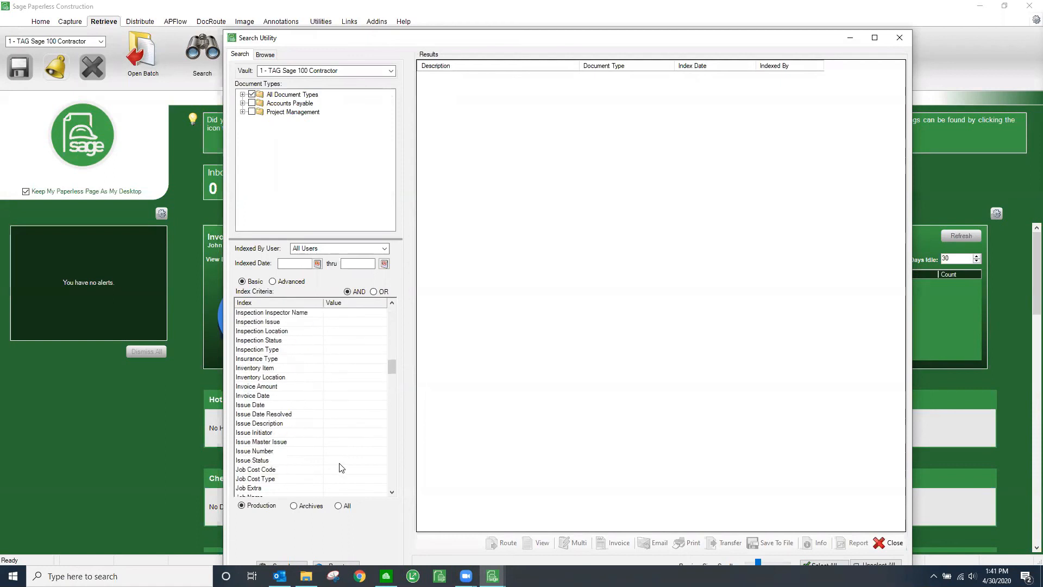
pyautogui.scroll(-1, 340, 467)
pyautogui.click(356, 471)
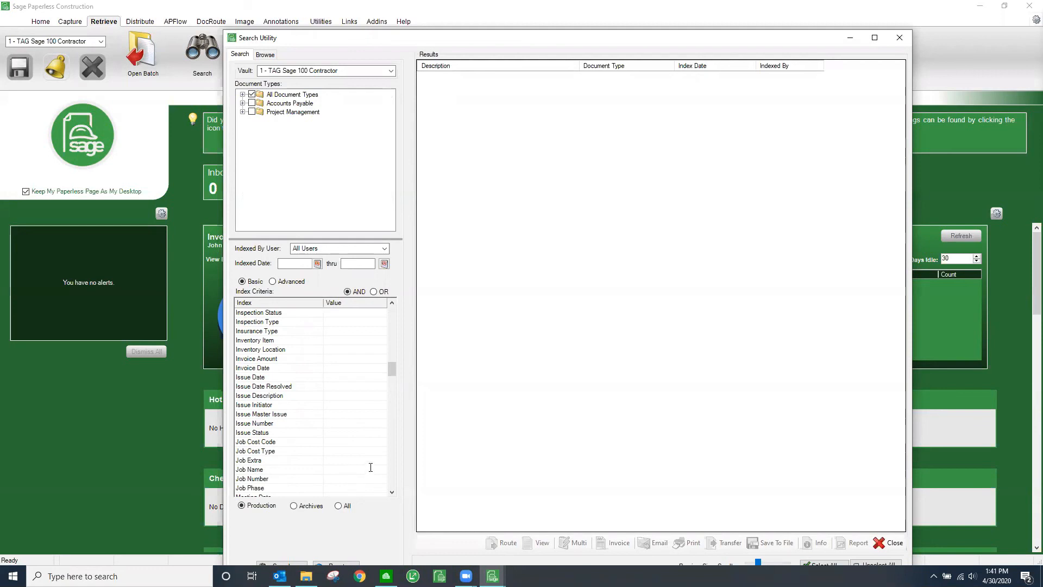
pyautogui.write('201')
pyautogui.moveTo(285, 30); pyautogui.dragTo(338, 43)
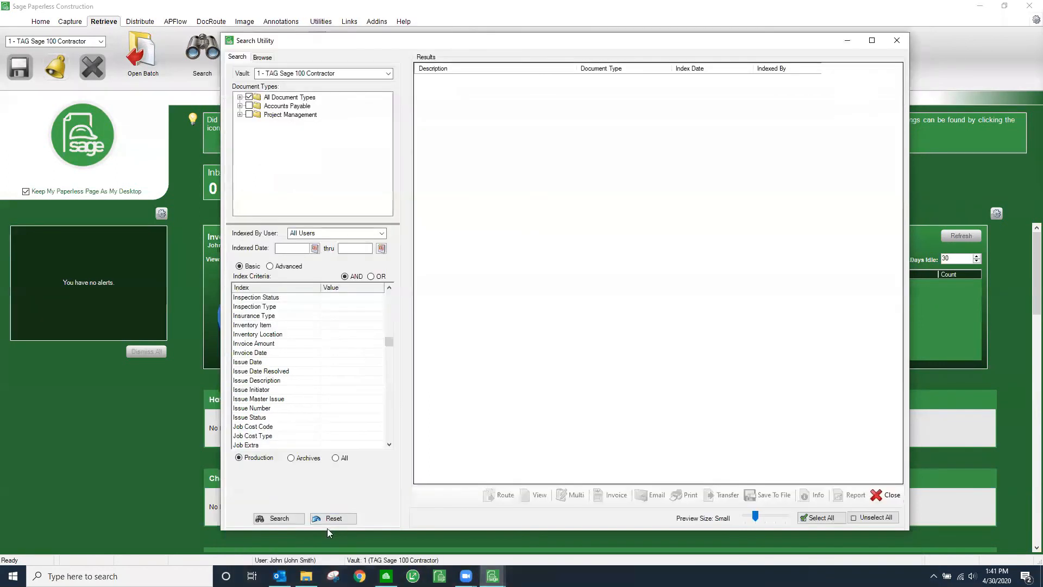
pyautogui.click(276, 522)
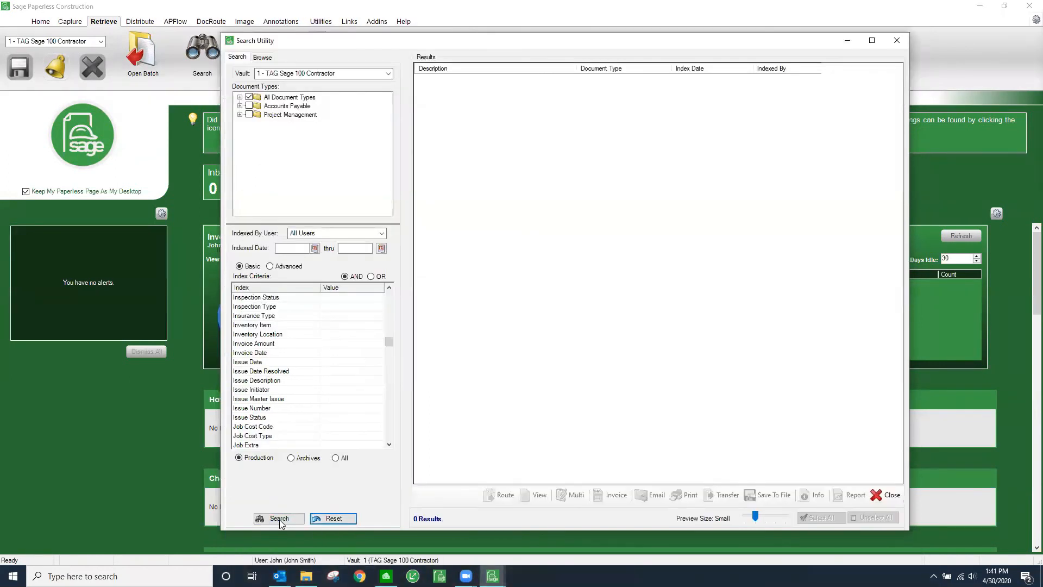
# - Replace the Job Name criterion with 186 and run the document search again
pyautogui.scroll(-1, 314, 397)
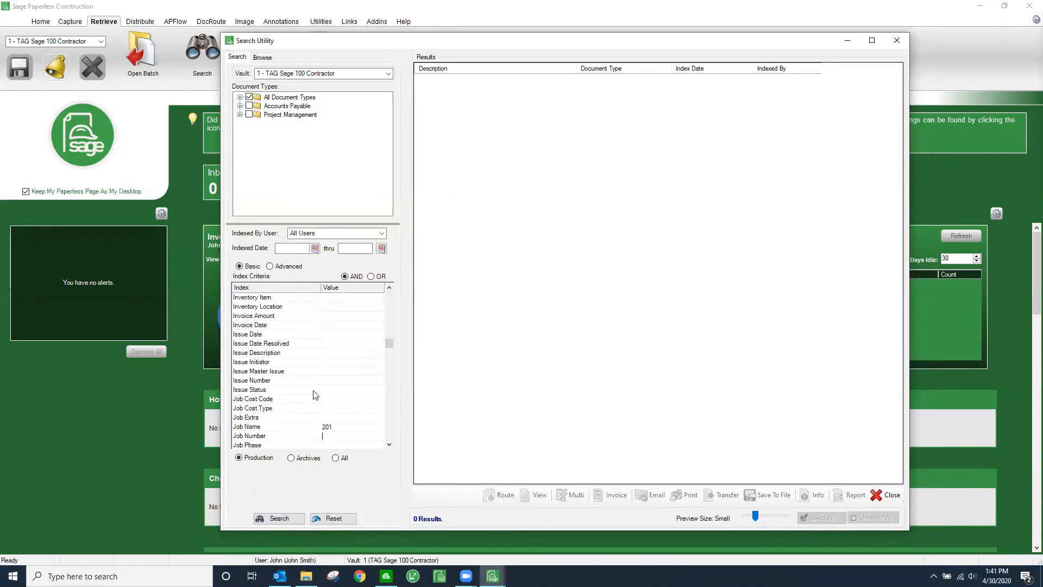
pyautogui.click(335, 427)
pyautogui.write('186')
pyautogui.click(290, 520)
pyautogui.click(286, 521)
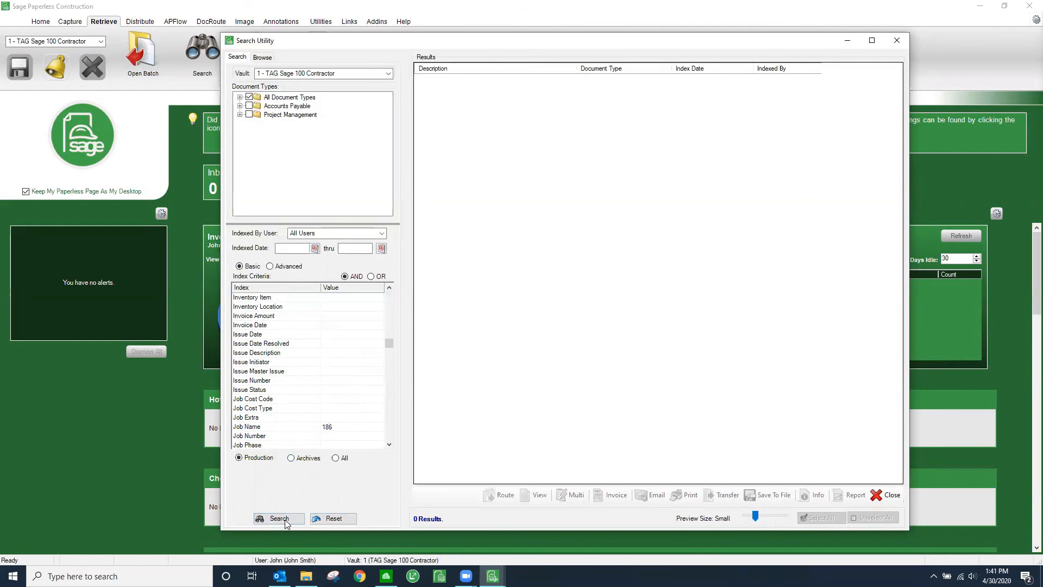
# - Clear the Job Name criterion and search for documents with Job Number 201
pyautogui.click(347, 428)
pyautogui.press('BackSpace')
pyautogui.click(330, 436)
pyautogui.write('201')
pyautogui.click(285, 517)
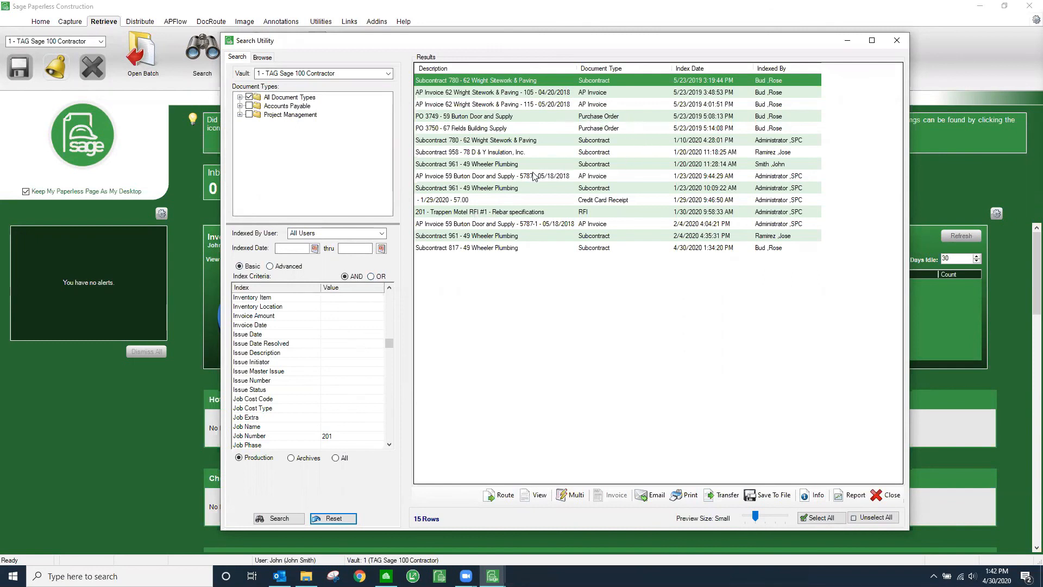
# - Preview Burton Door and Supply's invoice 5787-1, view its AP invoice 5787 in full, and close the document
pyautogui.click(565, 223)
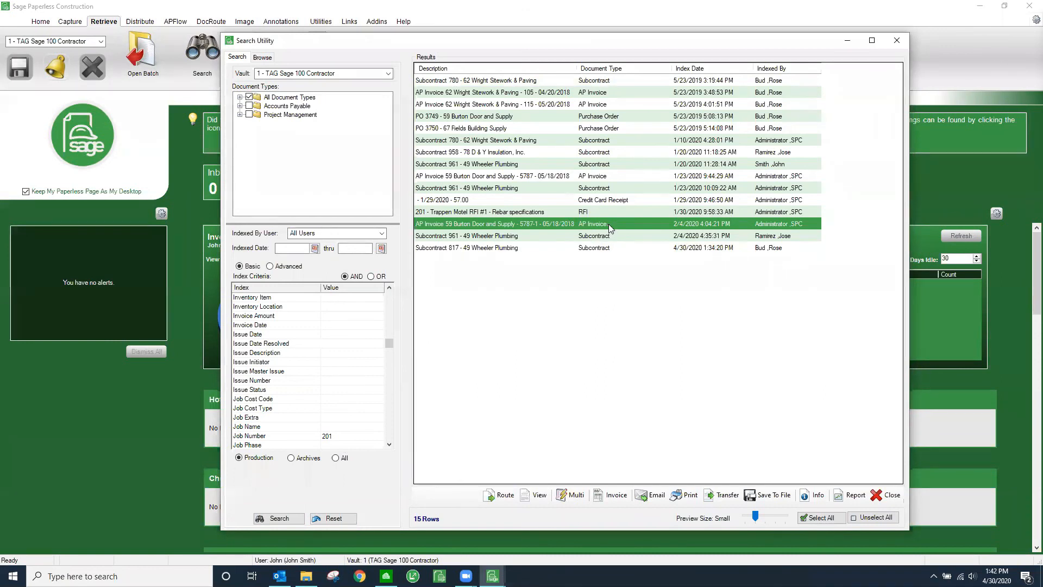
pyautogui.moveTo(608, 224)
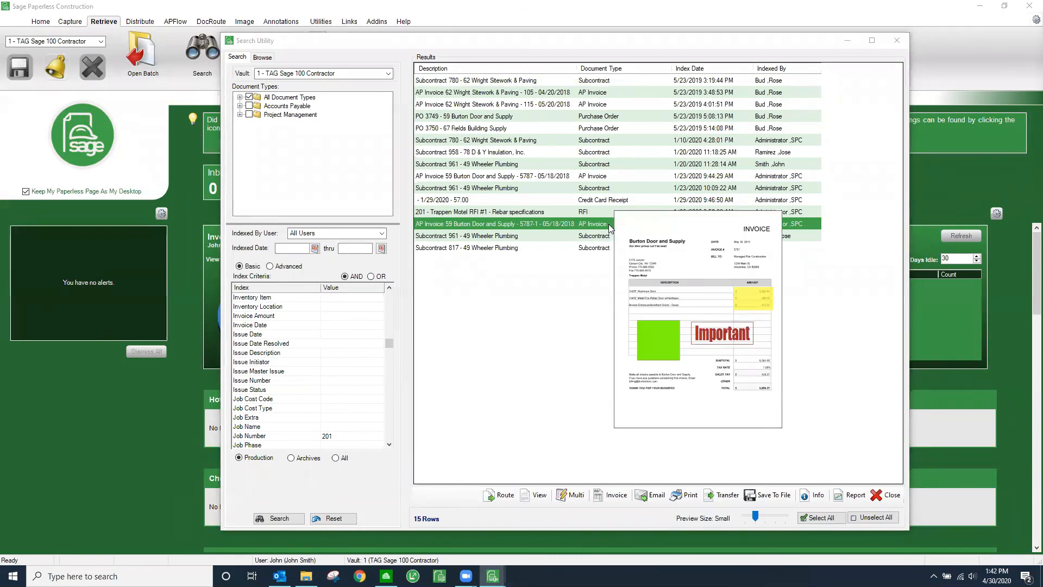
pyautogui.click(601, 177)
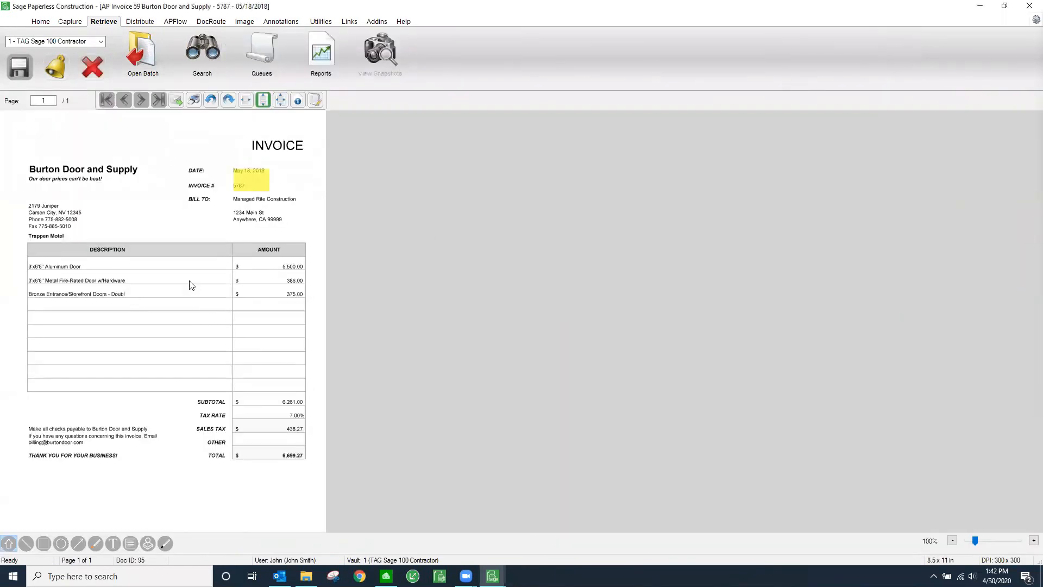
pyautogui.click(91, 69)
# - Return to the search results, highlight the Burton Door and Supply purchase order, and close the Search Utility
pyautogui.moveTo(492, 575)
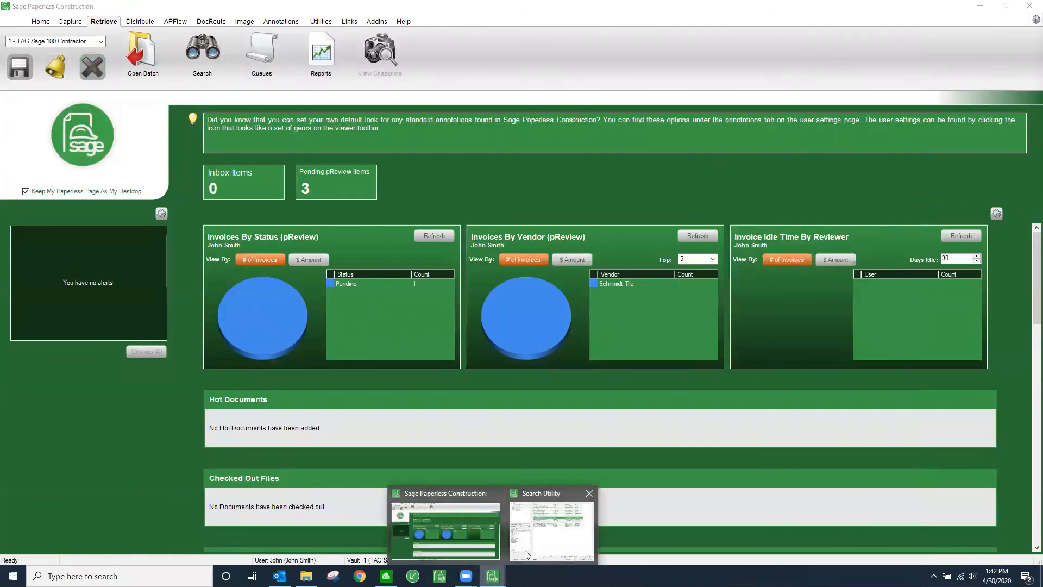
pyautogui.click(551, 524)
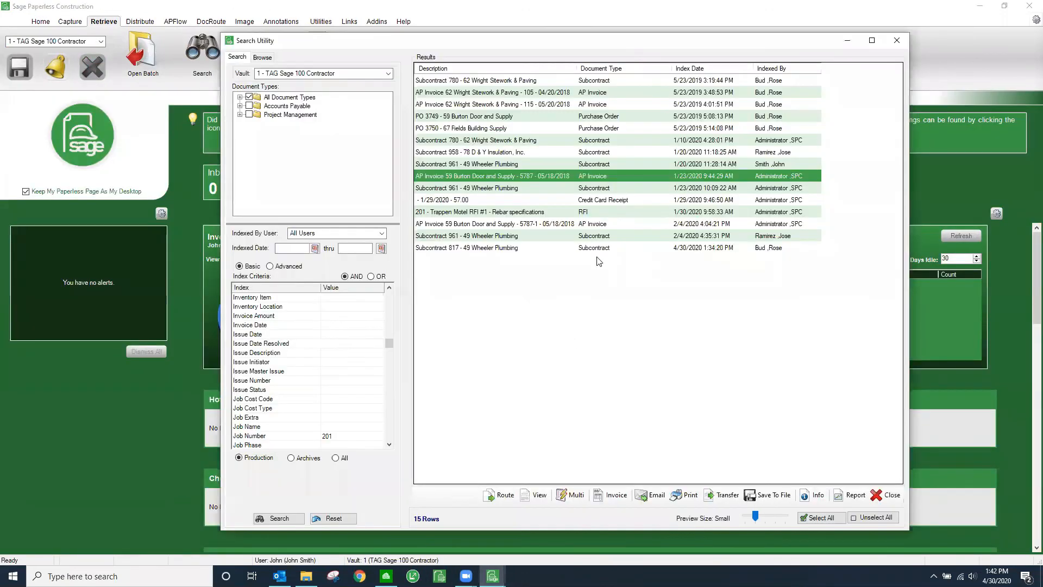
pyautogui.click(577, 118)
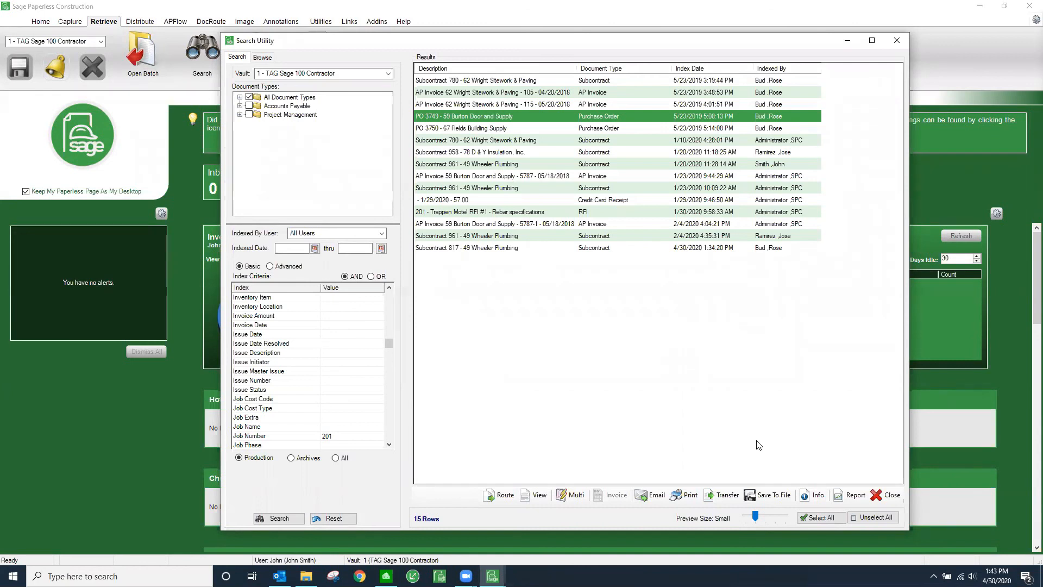
pyautogui.click(887, 495)
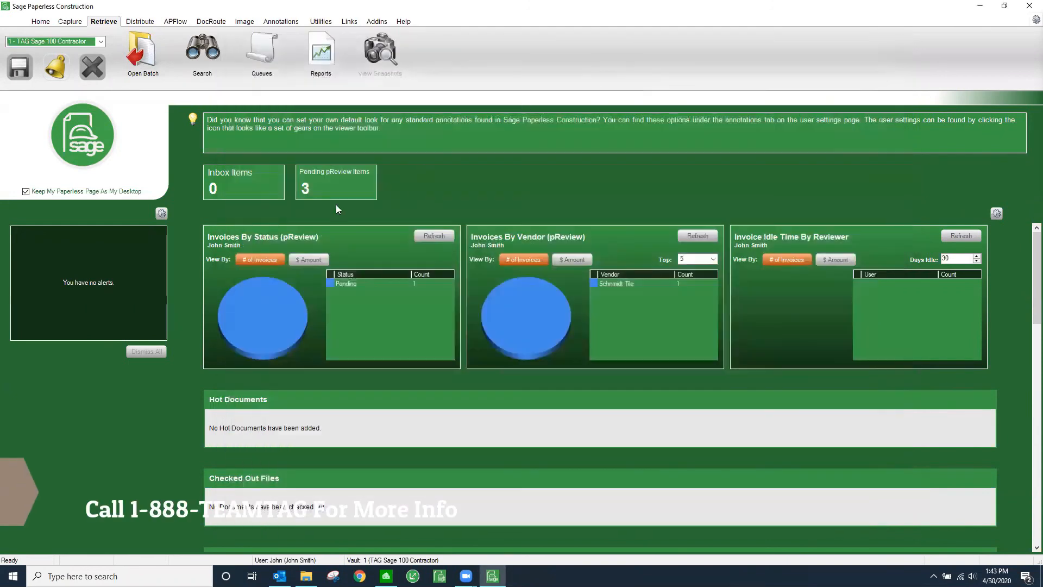
pyautogui.click(50, 25)
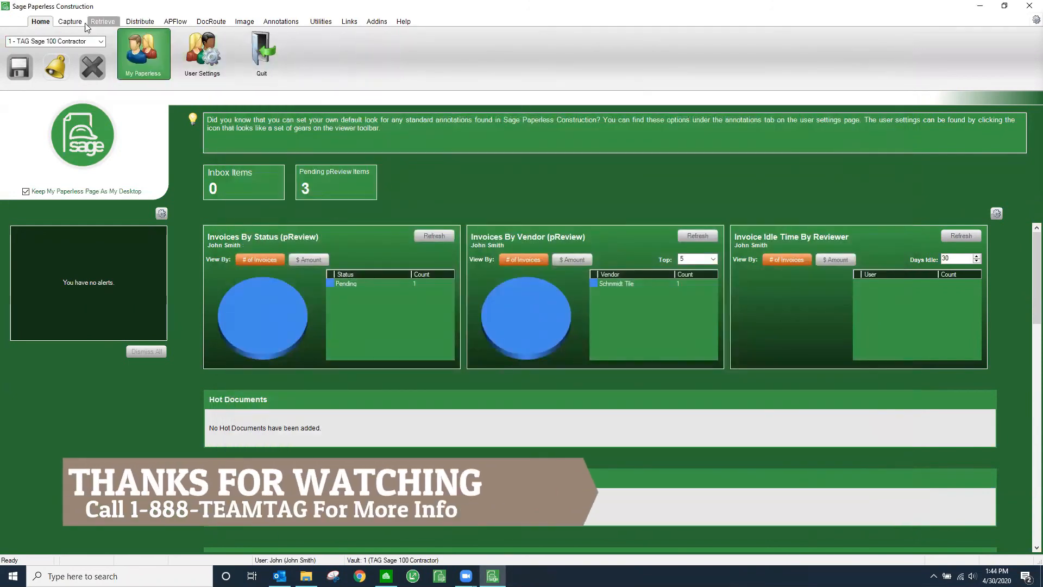
pyautogui.click(70, 21)
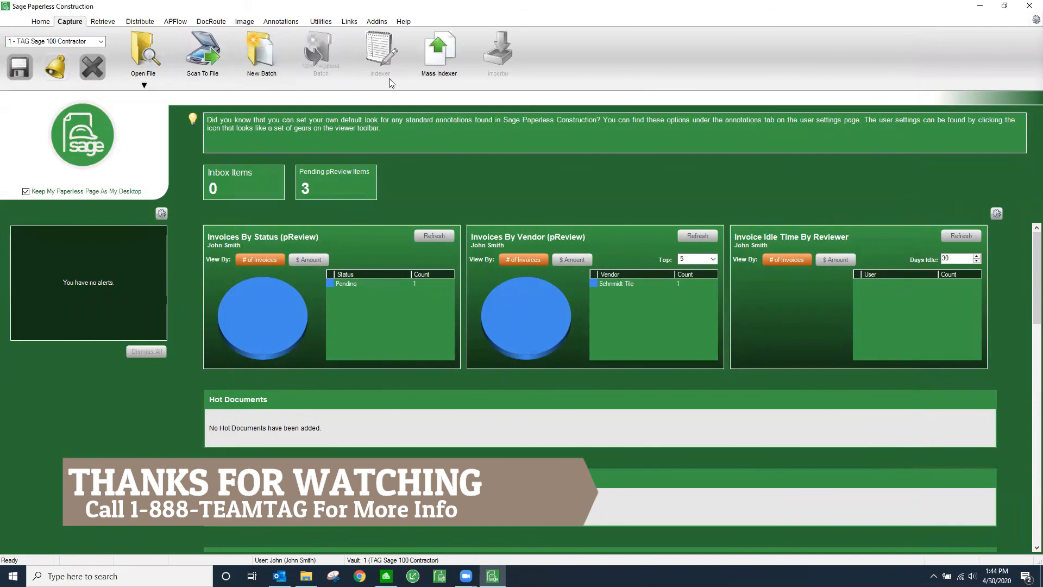